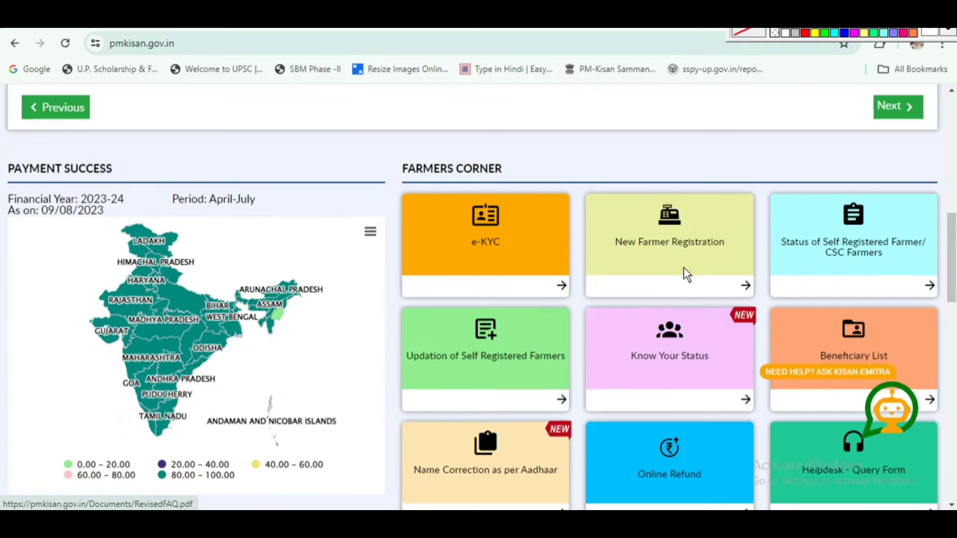
Step: Search Google for "jansunwai" and open the Jansunwai portal at jansunwai.up.nic.in
scroll(683, 267, "down", 5)
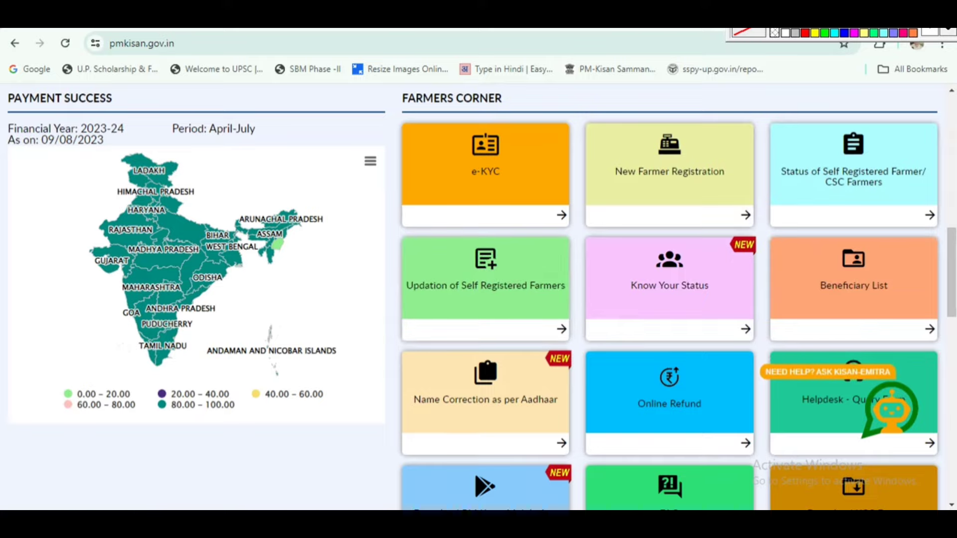
left_click(30, 68)
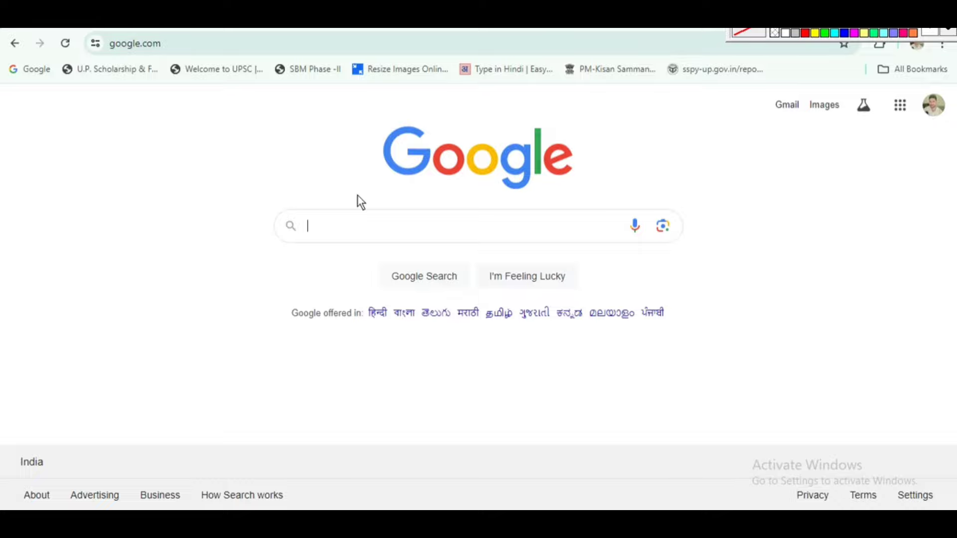
type("jansunwai")
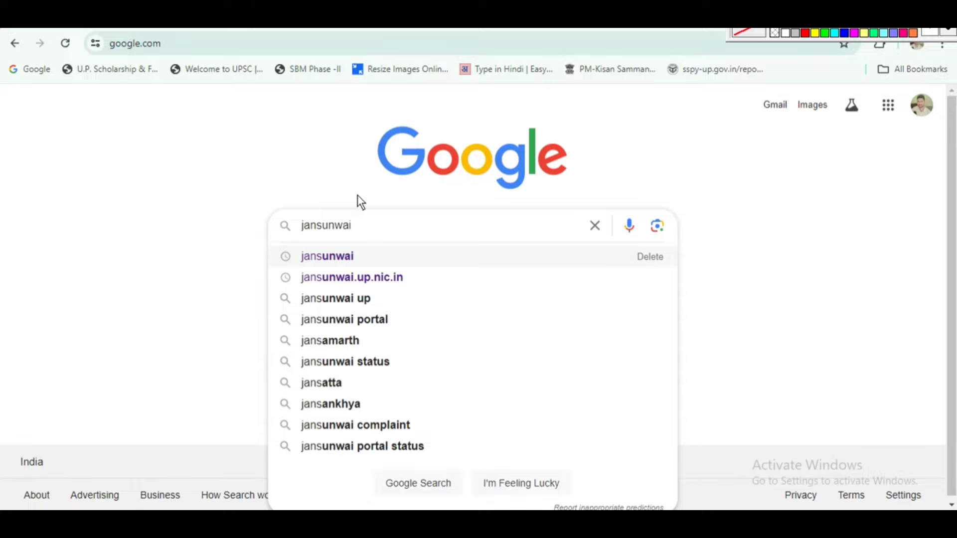
key("Return")
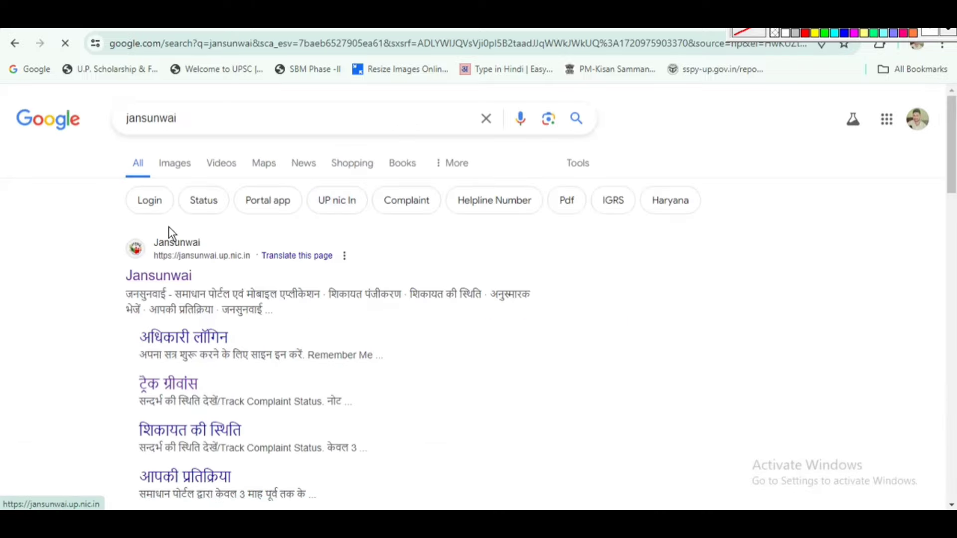
left_click(165, 280)
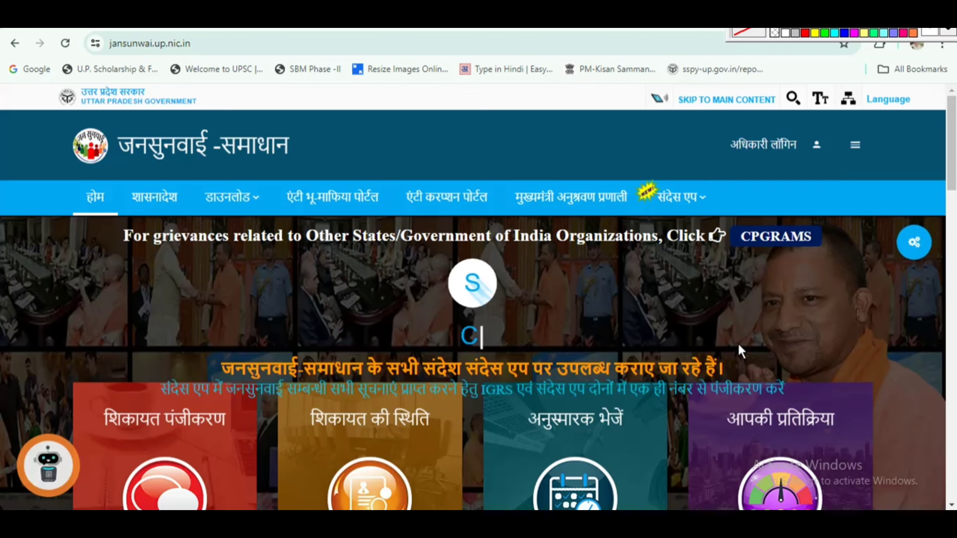
Step: Start an online complaint registration (शिकायत पंजीकरण), agree to the website policy declaration and submit it
scroll(737, 344, "down", 2)
scroll(738, 344, "down", 2)
scroll(740, 349, "down", 2)
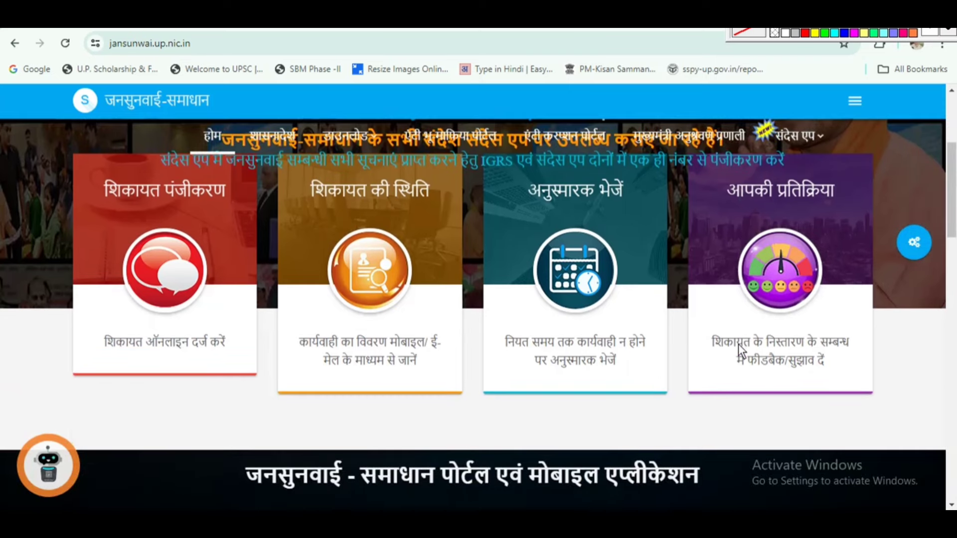
scroll(740, 349, "up", 2)
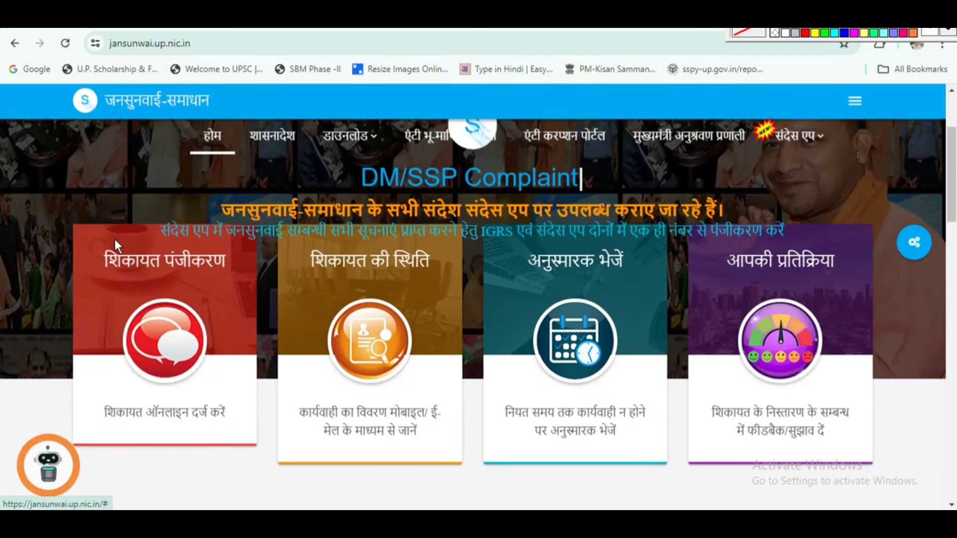
left_click(169, 343)
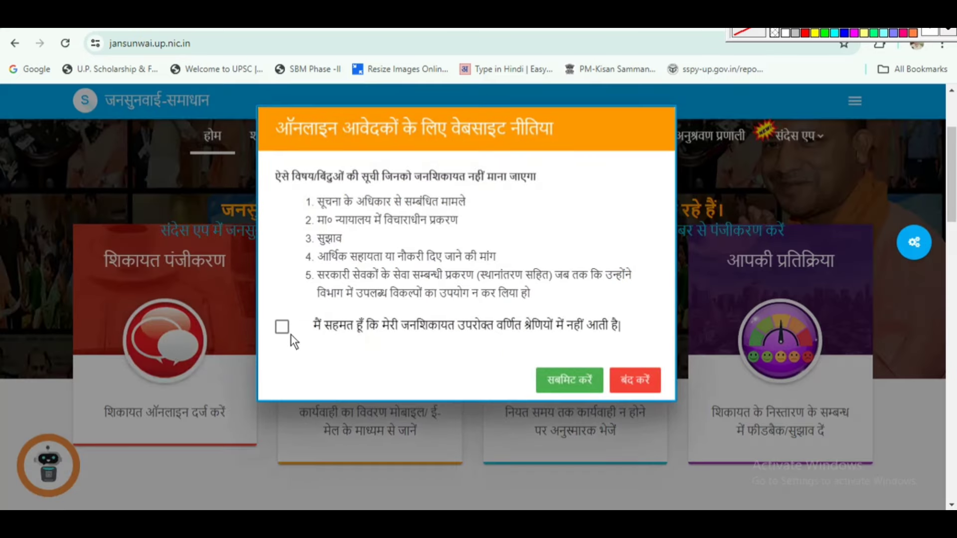
left_click(561, 385)
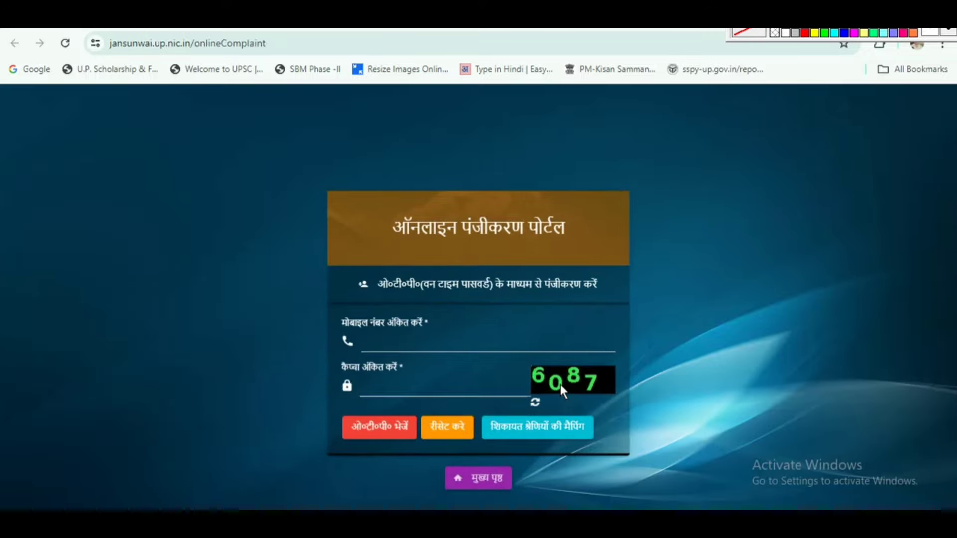
left_click_drag(281, 157, 658, 501)
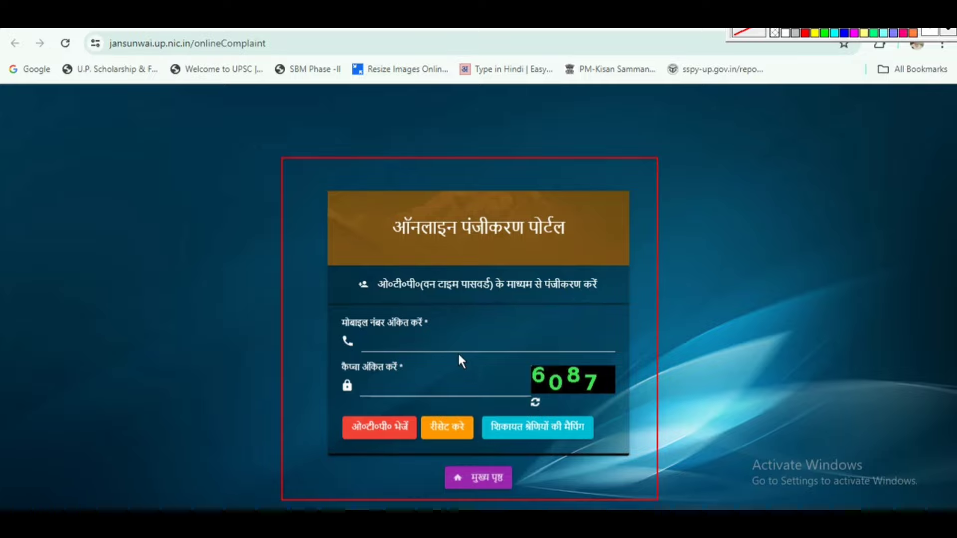
mouse_move(354, 330)
left_mouse_down()
mouse_move(597, 382)
mouse_move(627, 405)
left_mouse_up()
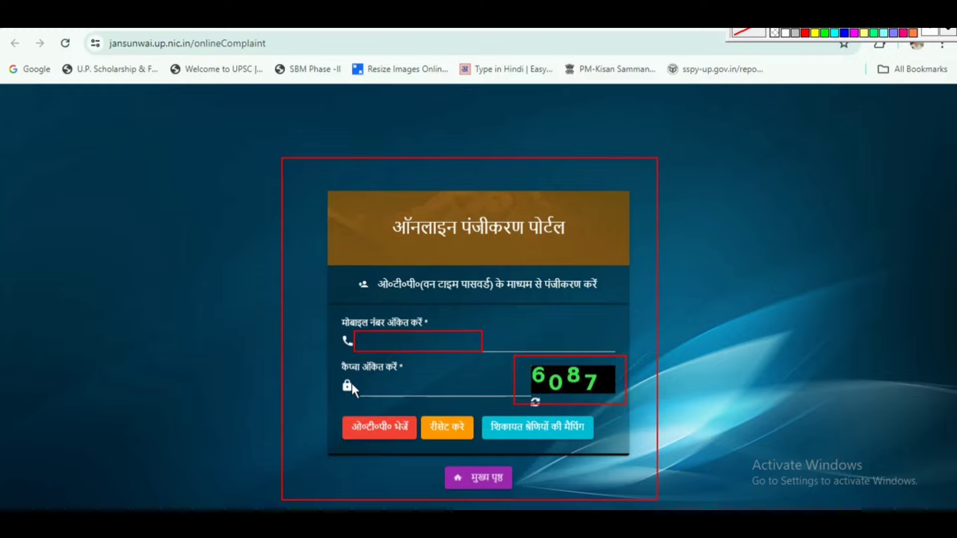
mouse_move(352, 374)
left_mouse_down()
mouse_move(485, 383)
mouse_move(512, 395)
left_mouse_up()
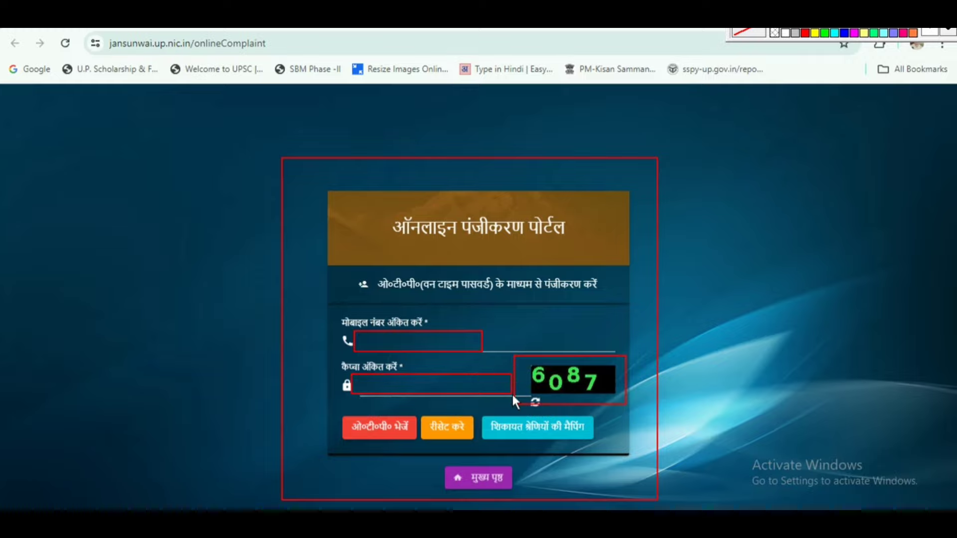
left_click_drag(328, 412, 417, 443)
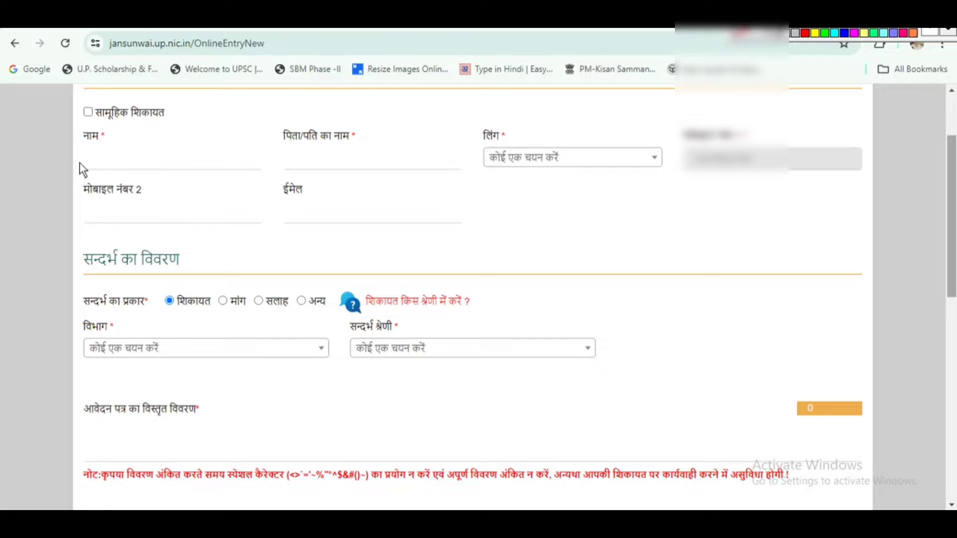
left_click(88, 111)
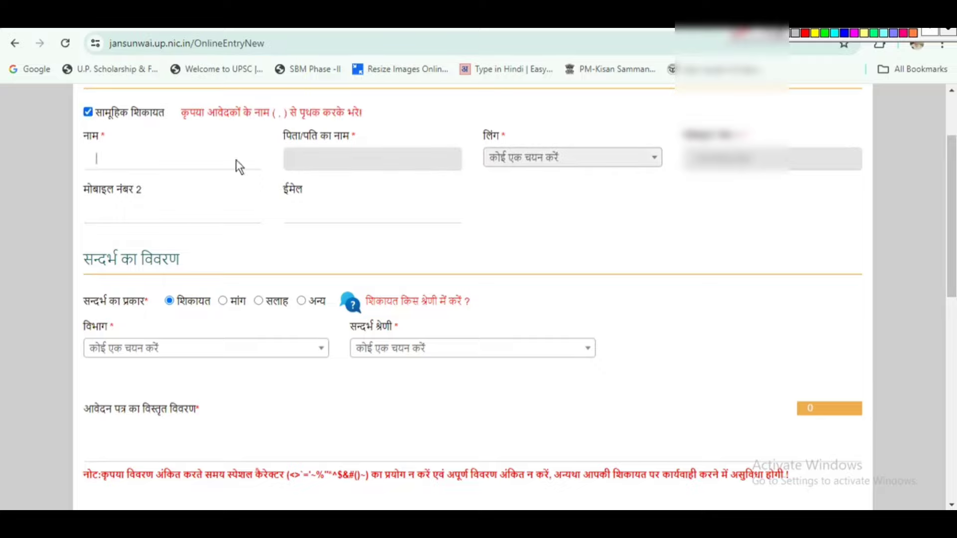
left_click(88, 111)
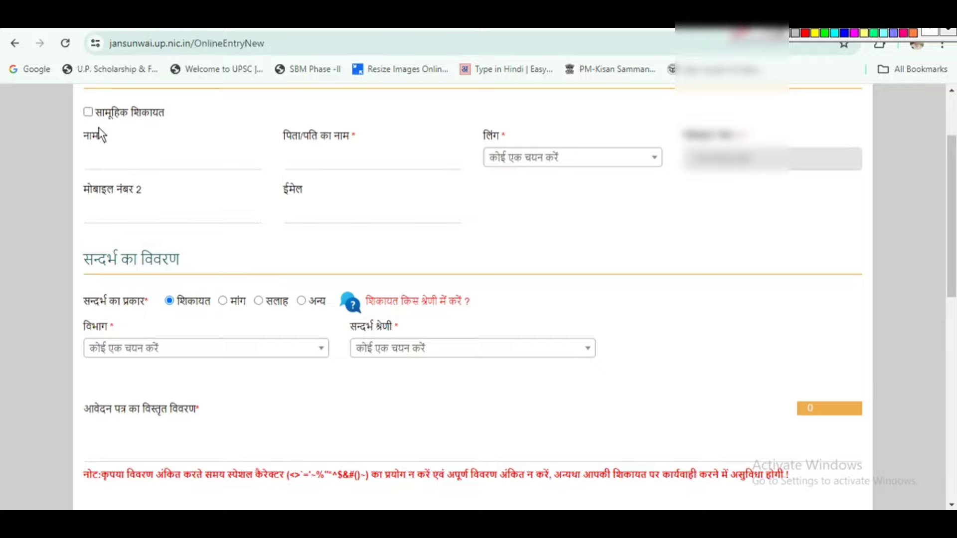
left_click(86, 151)
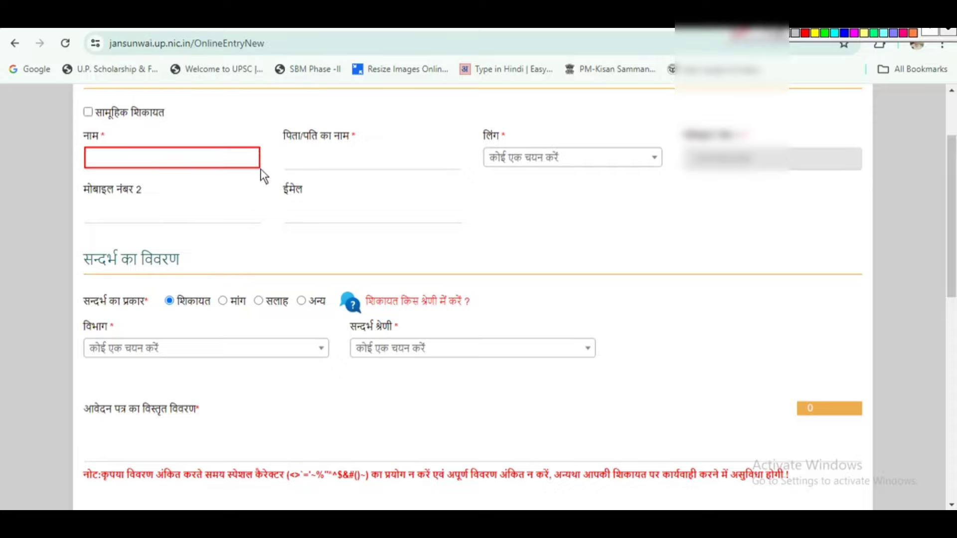
left_click(282, 151)
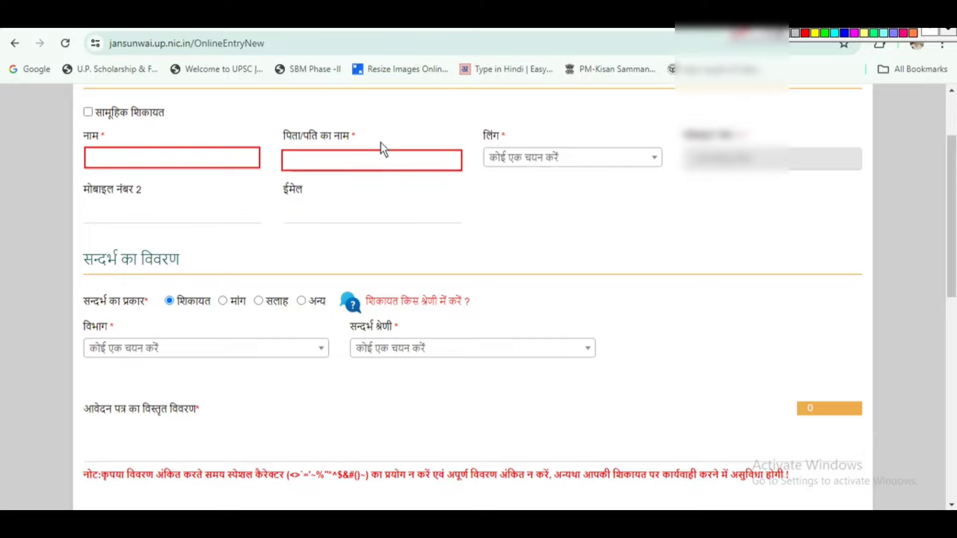
Step: Set the applicant's gender (लिंग) to पुरुष in the complaint form
left_click(501, 156)
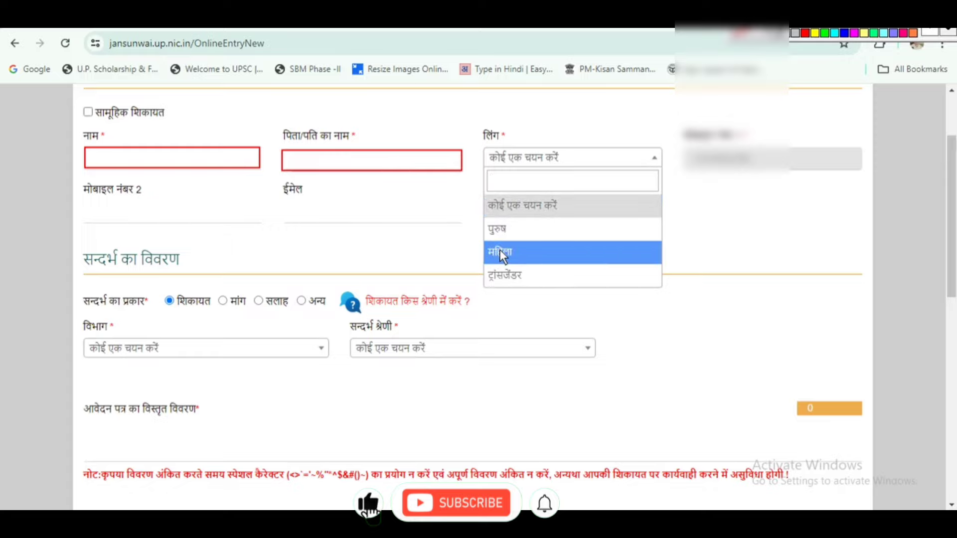
left_click(502, 229)
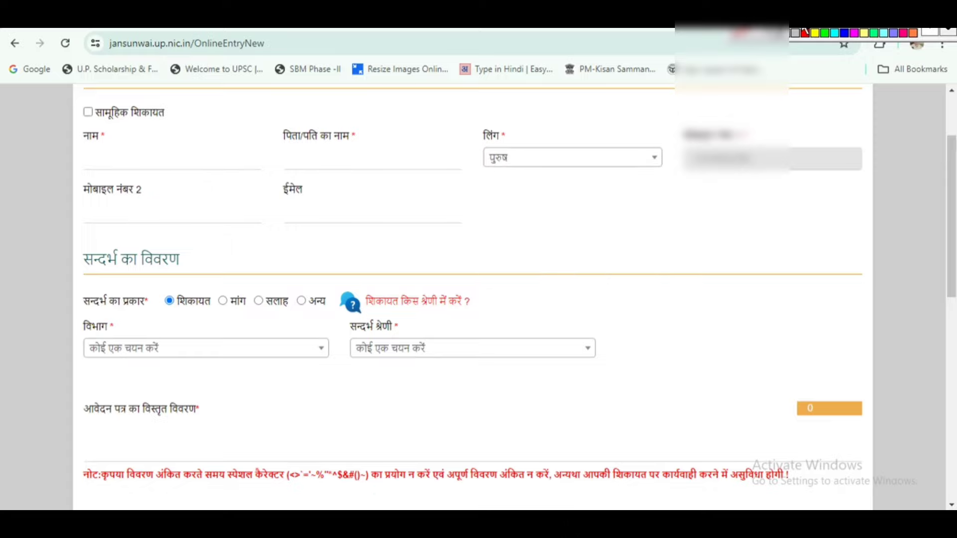
left_click(83, 204)
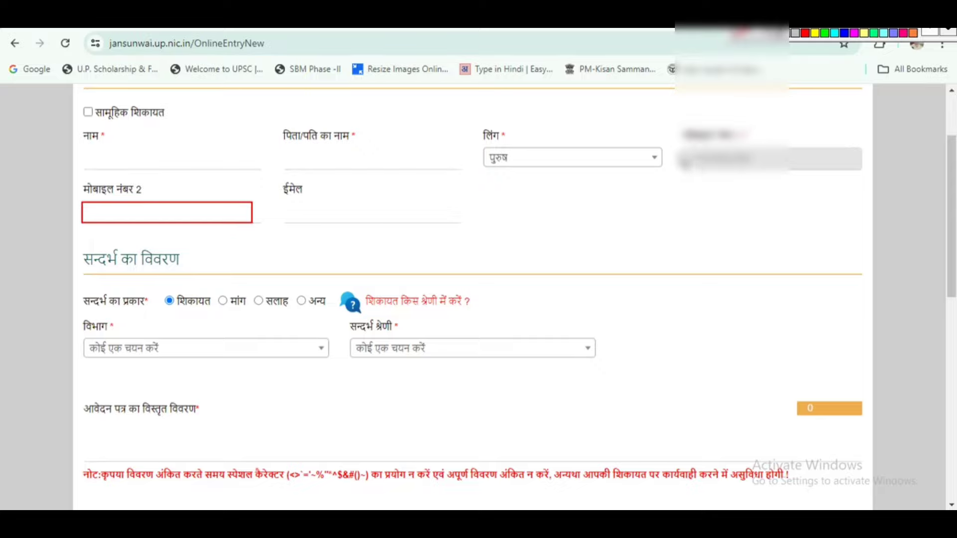
left_click(733, 158)
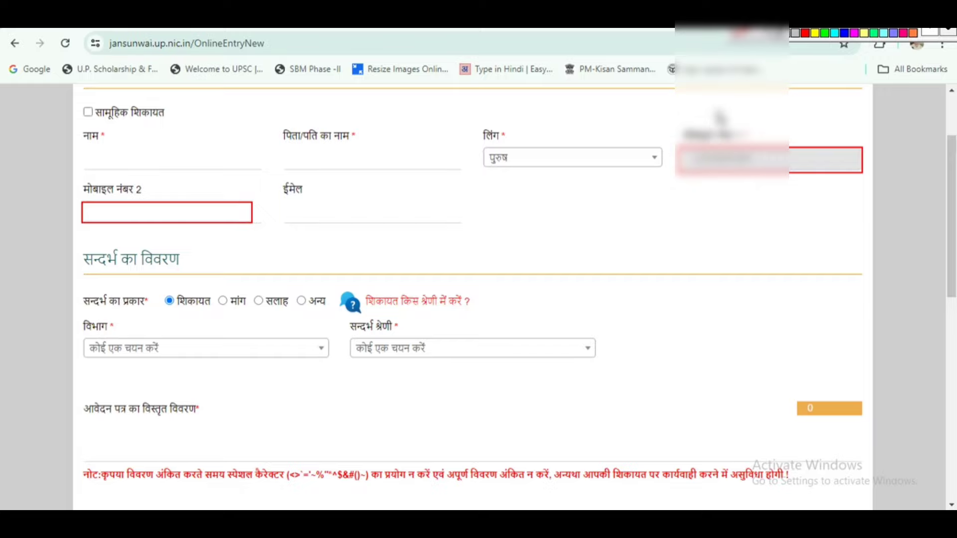
right_click(718, 117)
left_click(79, 91)
scroll(79, 90, "down", 4)
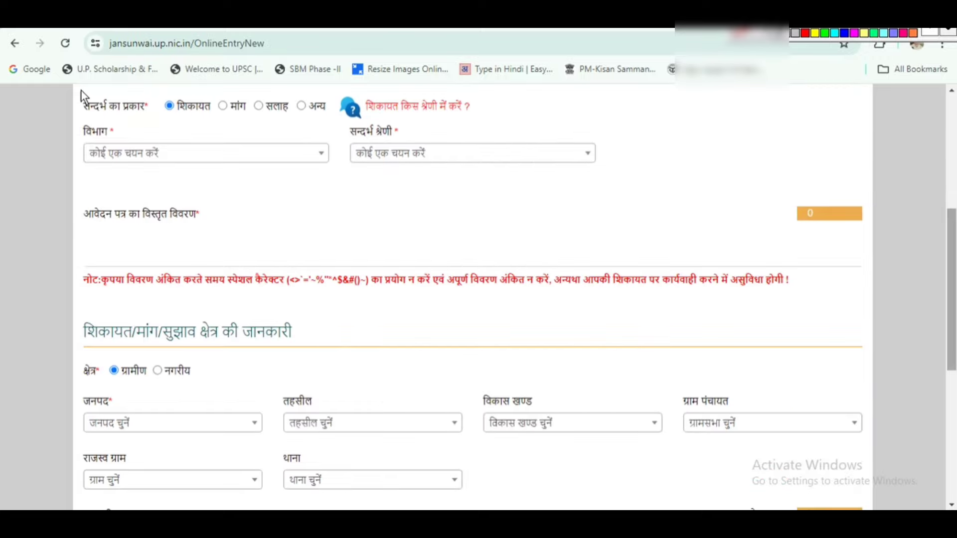
mouse_move(74, 93)
left_mouse_down()
mouse_move(148, 119)
mouse_move(247, 115)
mouse_move(344, 128)
left_mouse_up()
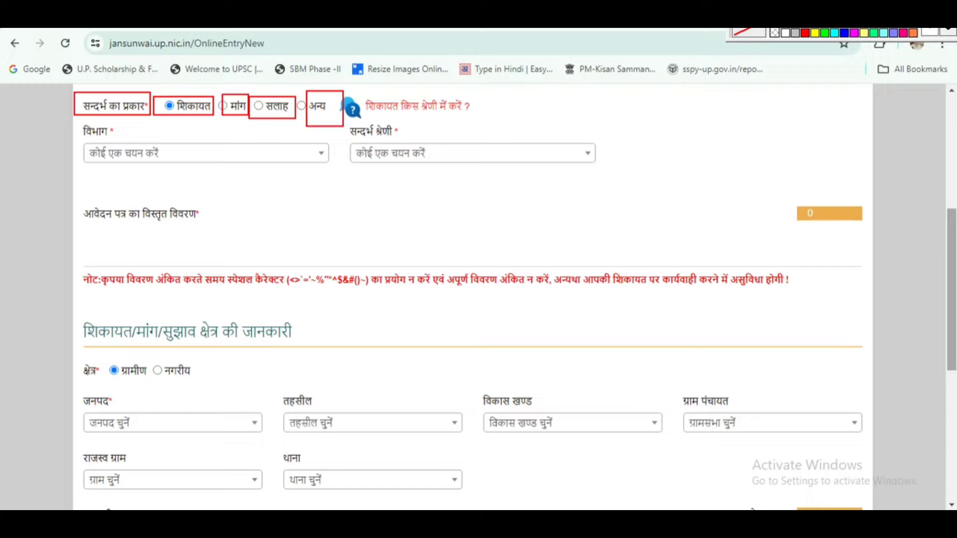
key("Escape")
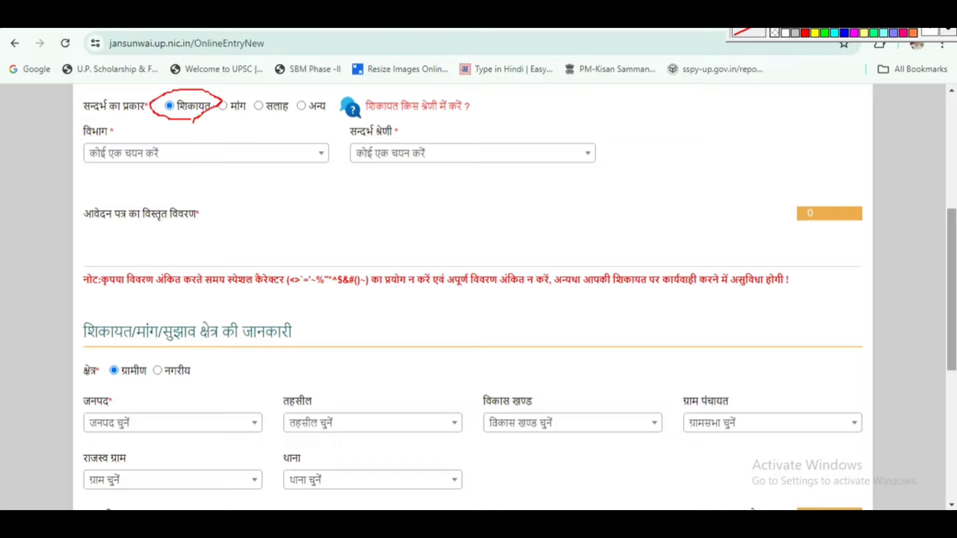
key("ctrl+z")
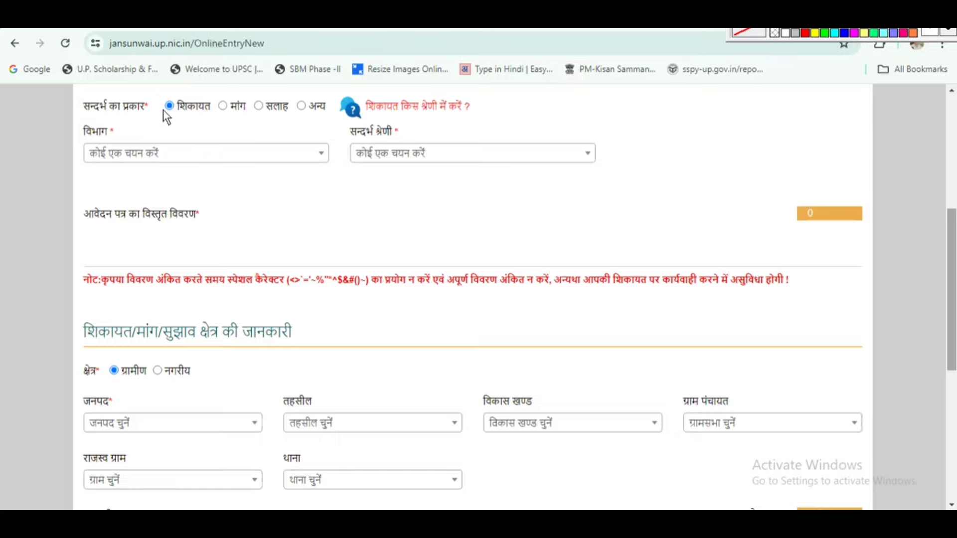
mouse_move(163, 110)
left_mouse_down()
mouse_move(209, 94)
mouse_move(215, 119)
mouse_move(163, 119)
mouse_move(156, 103)
left_mouse_up()
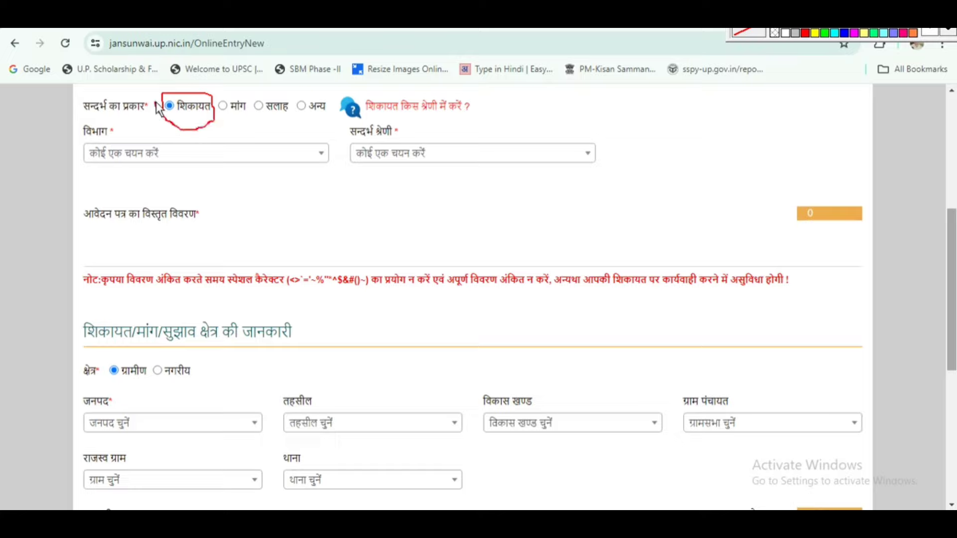
left_click_drag(158, 107, 165, 114)
key("Escape")
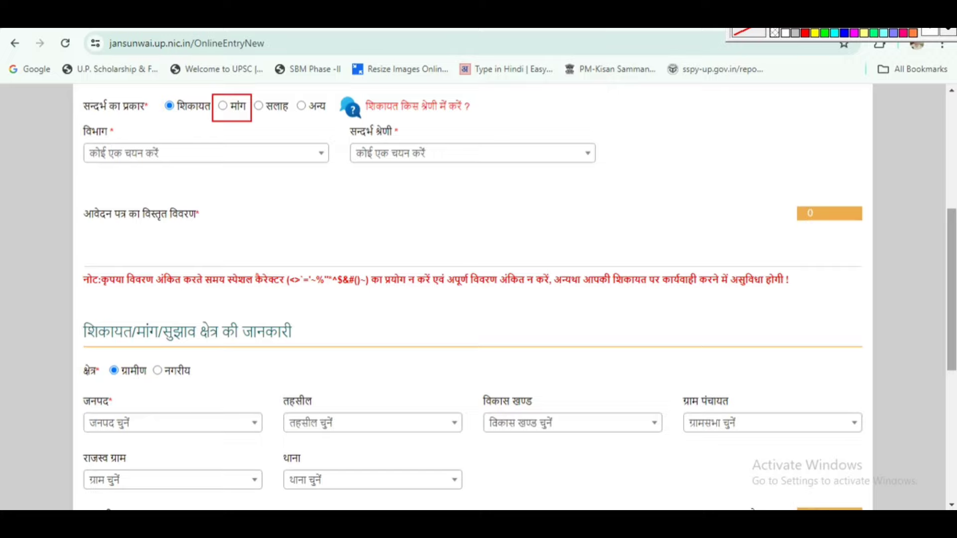
key("Escape")
left_click_drag(232, 109, 250, 110)
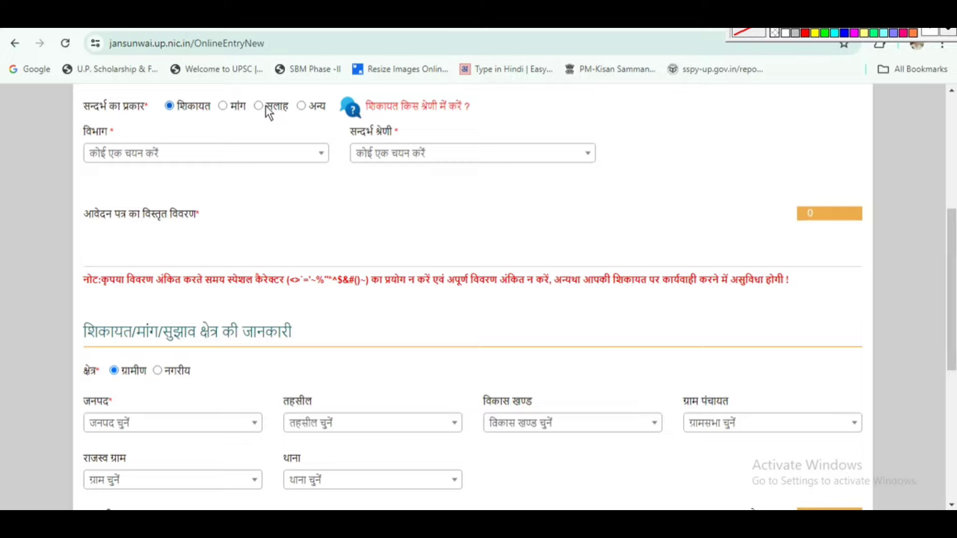
left_click(260, 107)
left_click_drag(287, 106, 282, 107)
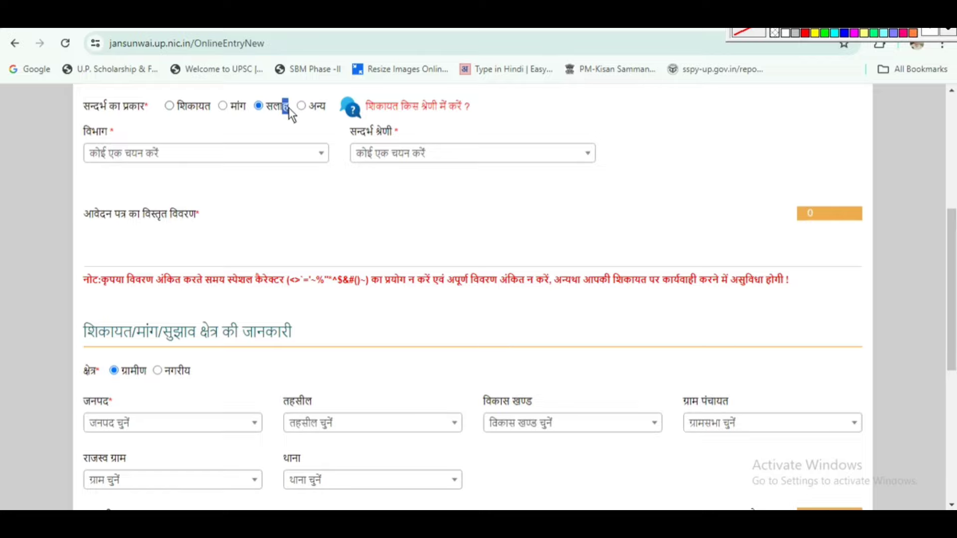
left_click(156, 109)
scroll(193, 112, "up", 1)
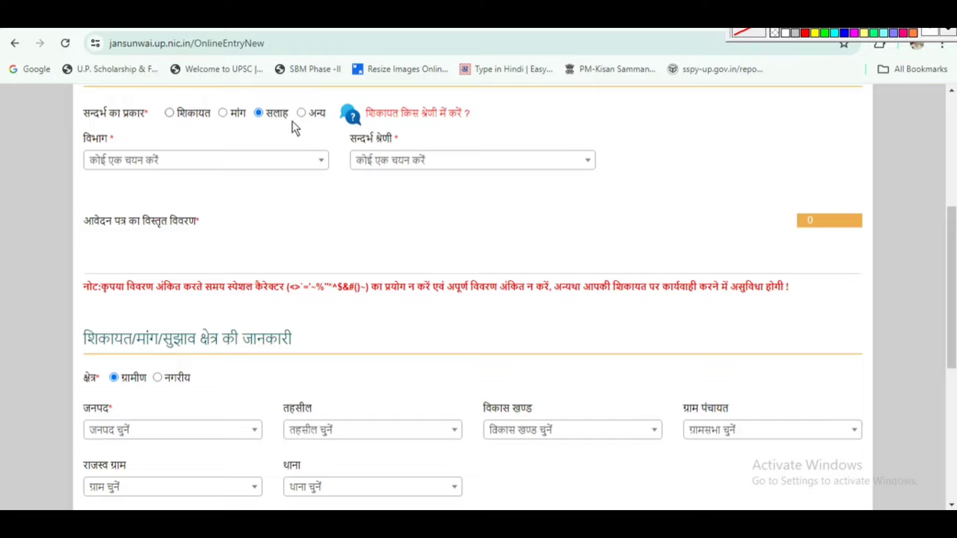
left_click(170, 111)
Step: Select कृषि विभाग as the department (विभाग) for the complaint
left_click_drag(84, 136, 102, 138)
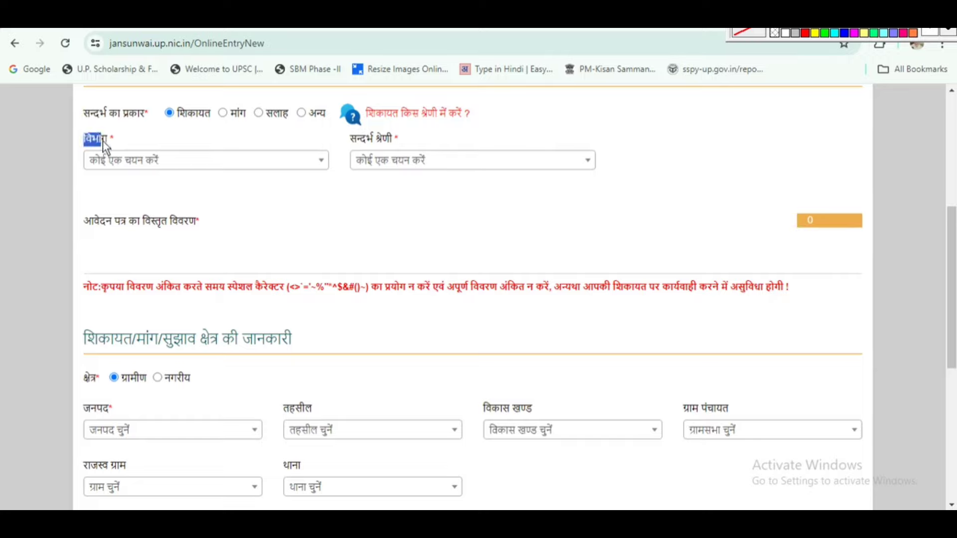
left_click(145, 162)
scroll(325, 331, "down", 3)
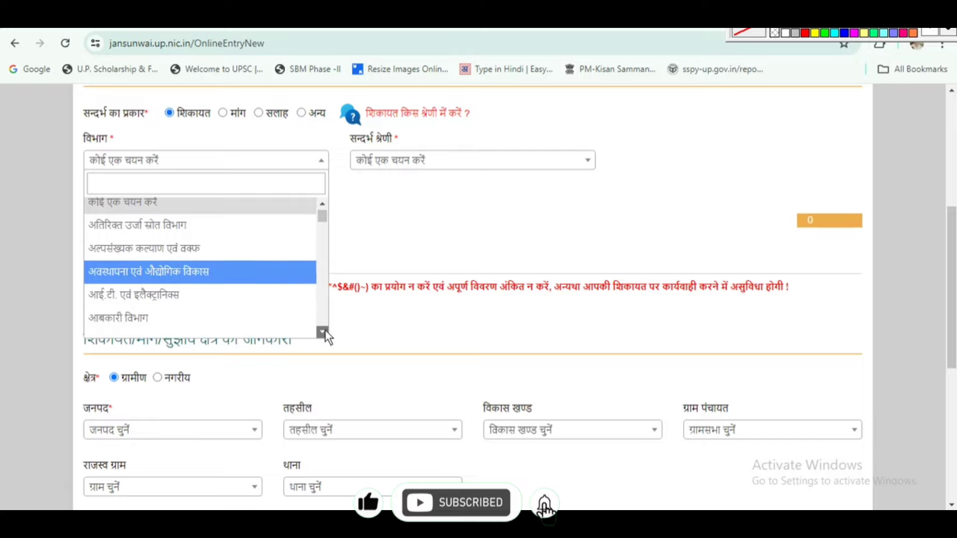
scroll(325, 331, "down", 4)
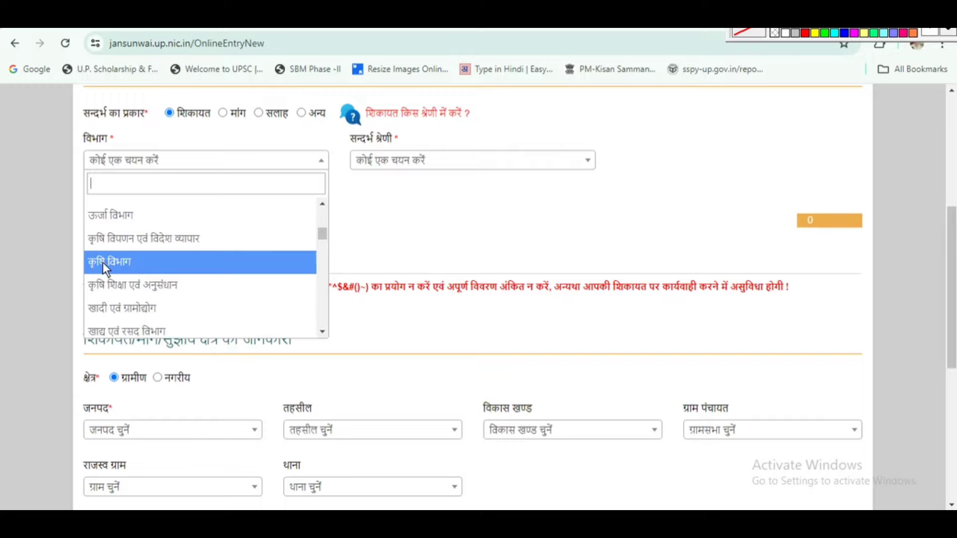
left_click(147, 263)
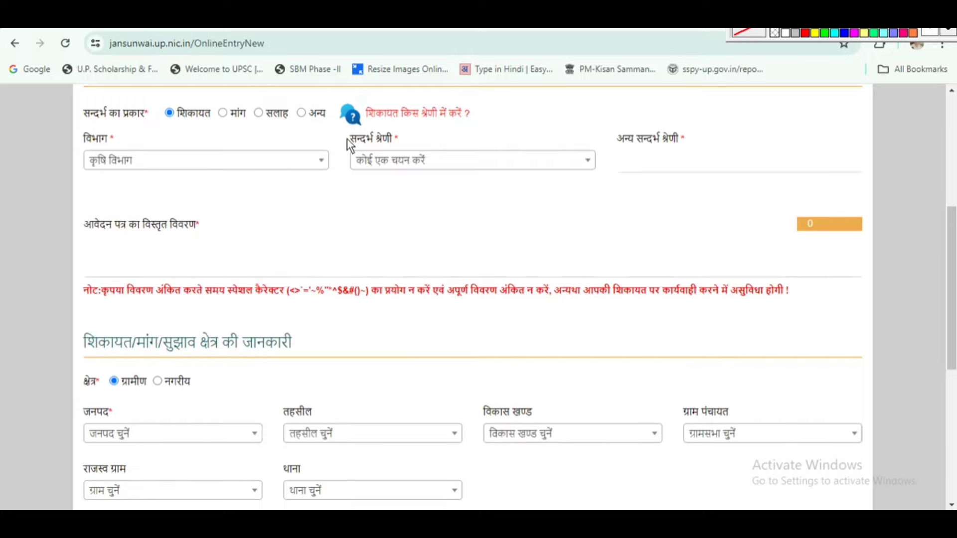
left_click_drag(349, 139, 411, 136)
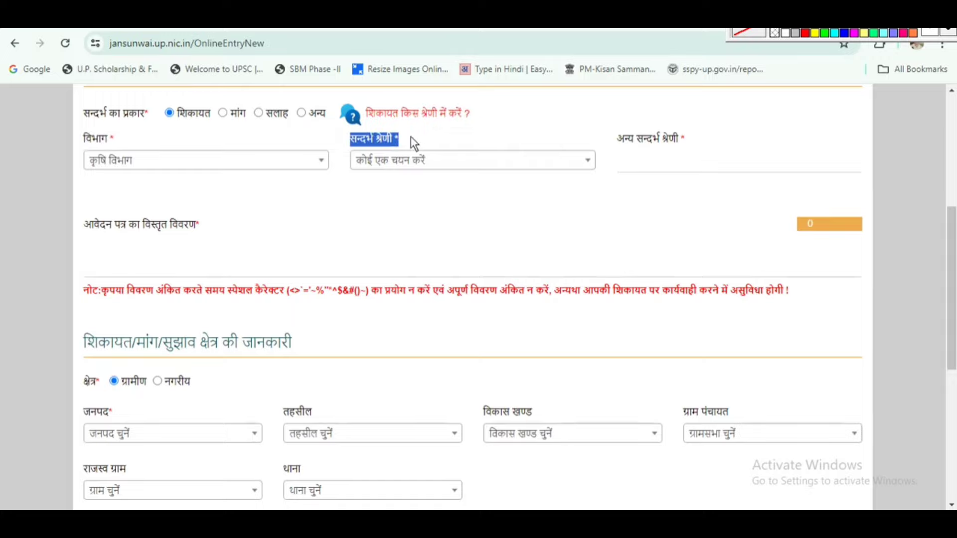
Step: Set the complaint's reference category (सन्दर्भ श्रेणी) to प्रधानमंत्री किसान सम्मान निधि योजना से सम्बंधित शिकायत
left_click(411, 136)
left_click(379, 166)
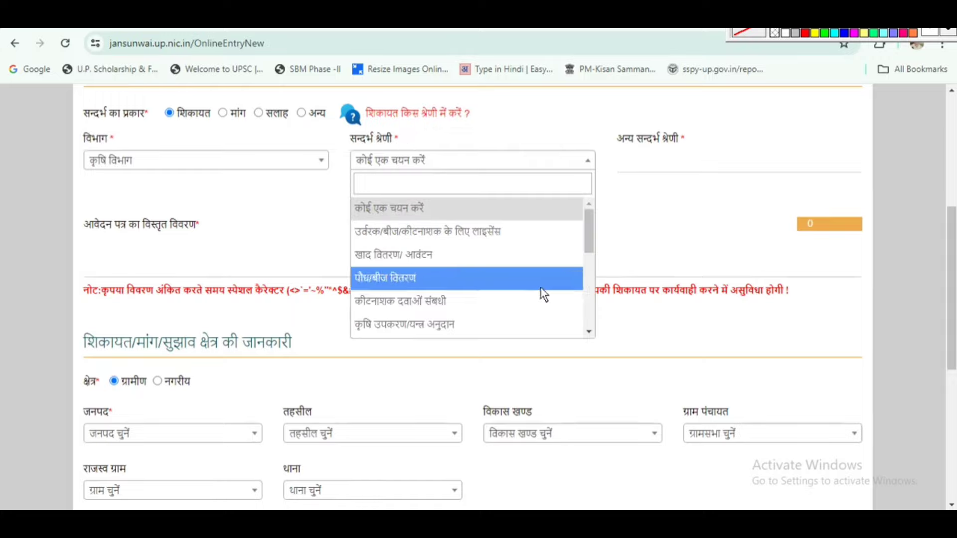
left_click_drag(588, 329, 588, 329)
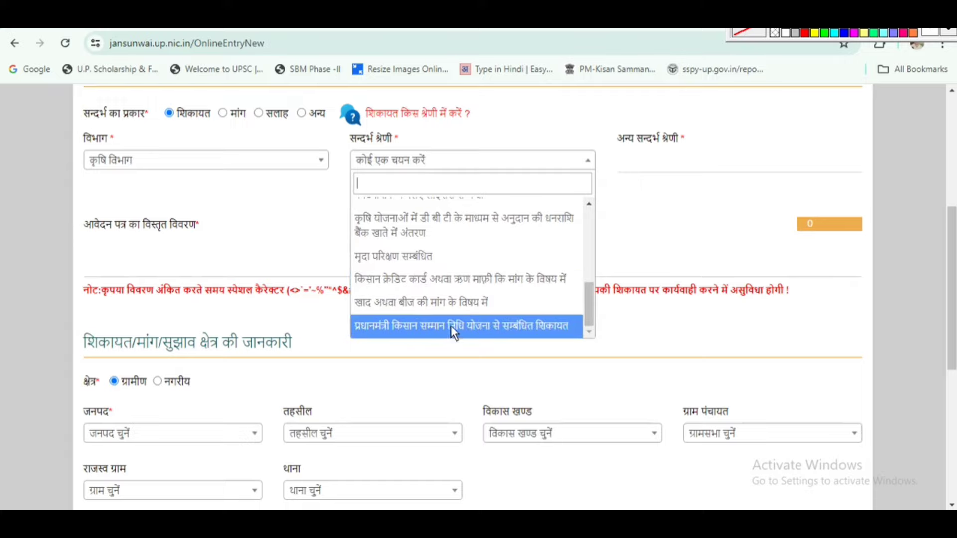
left_click(487, 324)
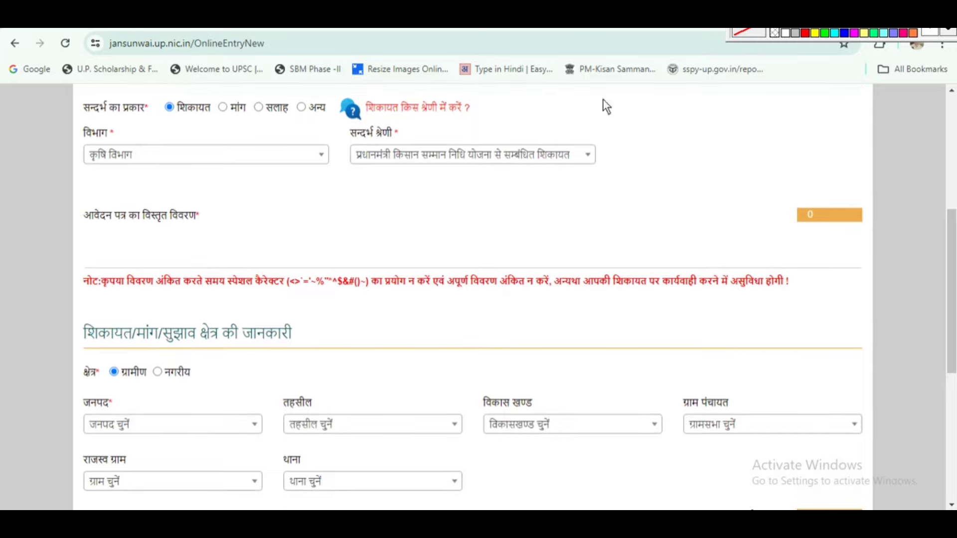
mouse_move(69, 222)
left_mouse_down()
mouse_move(843, 291)
mouse_move(836, 274)
mouse_move(817, 275)
left_mouse_up()
key("Escape")
Step: Select संत कबीर नगर as the district (जनपद) in the complaint area section
scroll(137, 246, "down", 4)
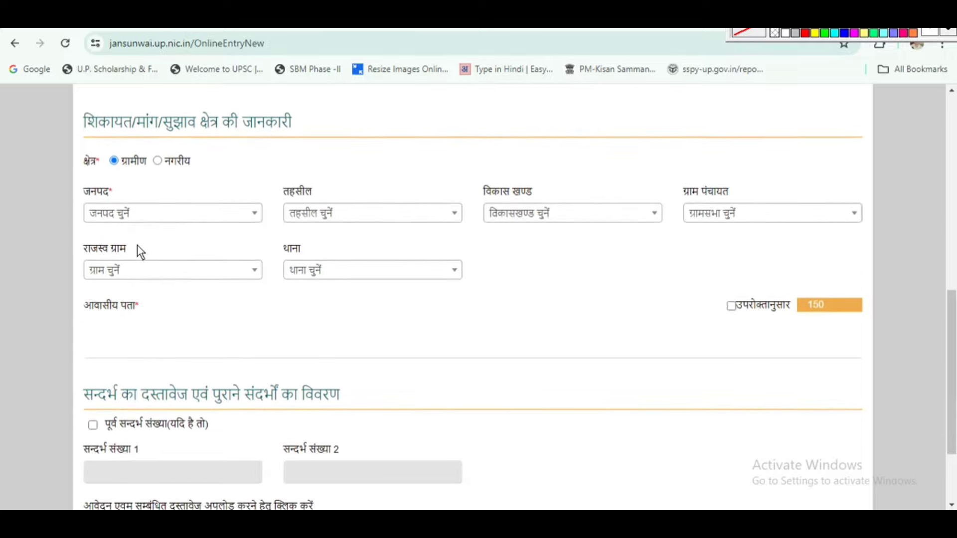
scroll(137, 246, "down", 1)
scroll(136, 250, "up", 1)
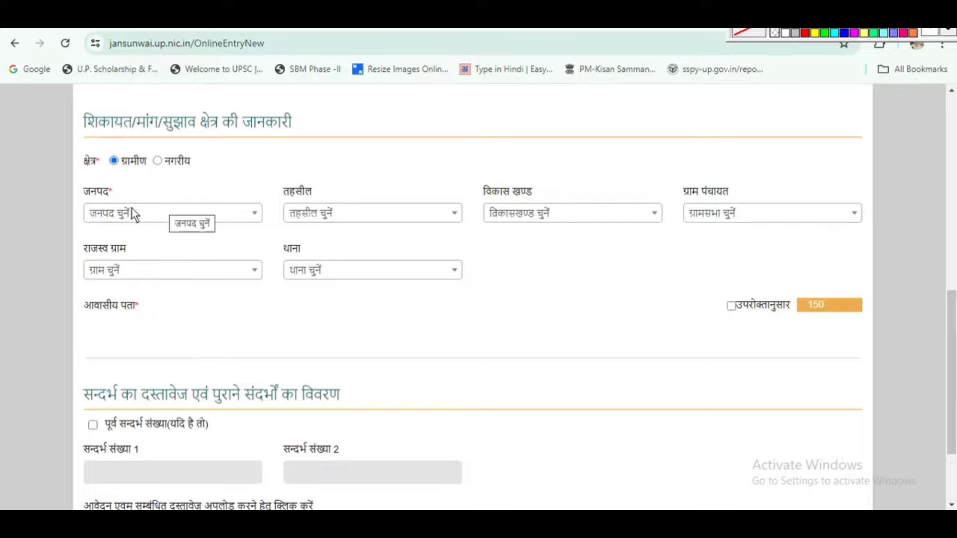
left_click(154, 213)
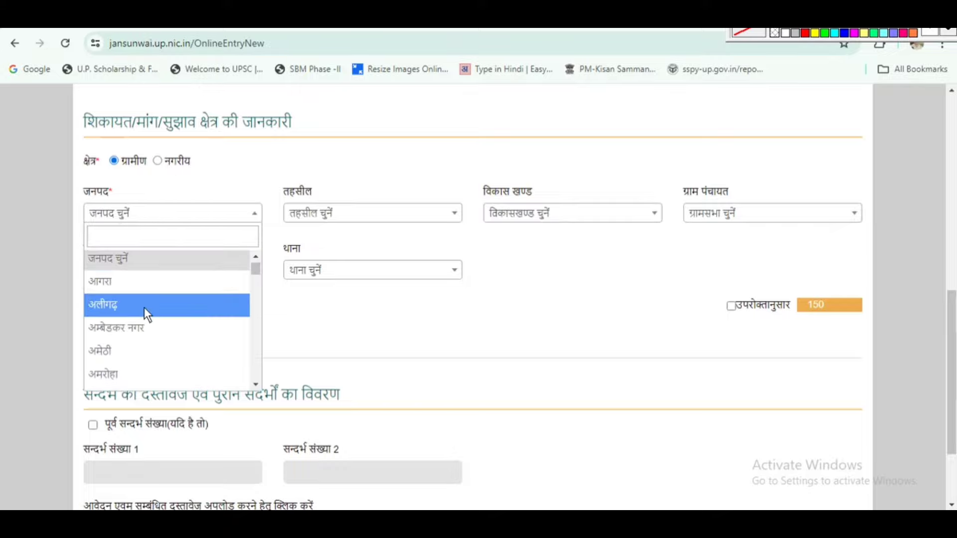
scroll(148, 309, "down", 15)
scroll(148, 306, "down", 5)
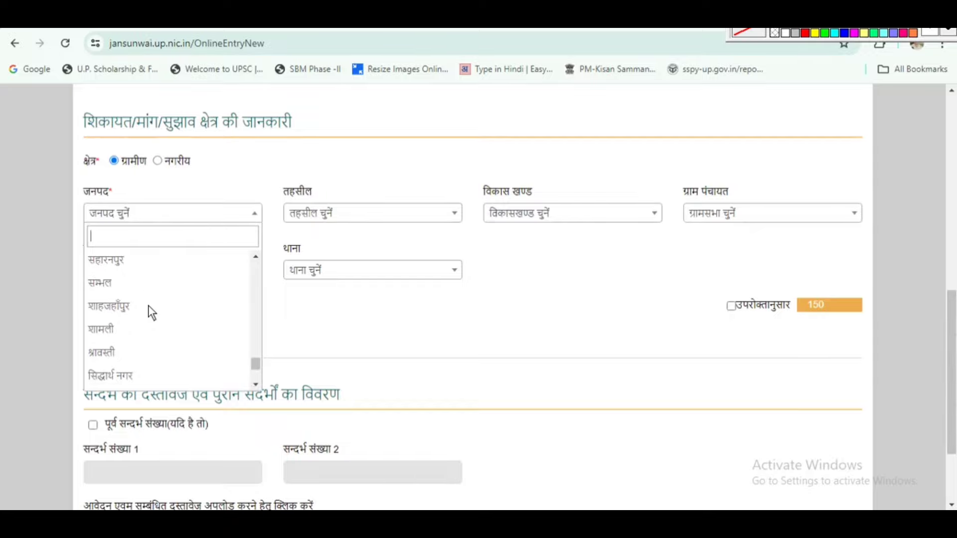
scroll(148, 305, "up", 2)
left_click(133, 279)
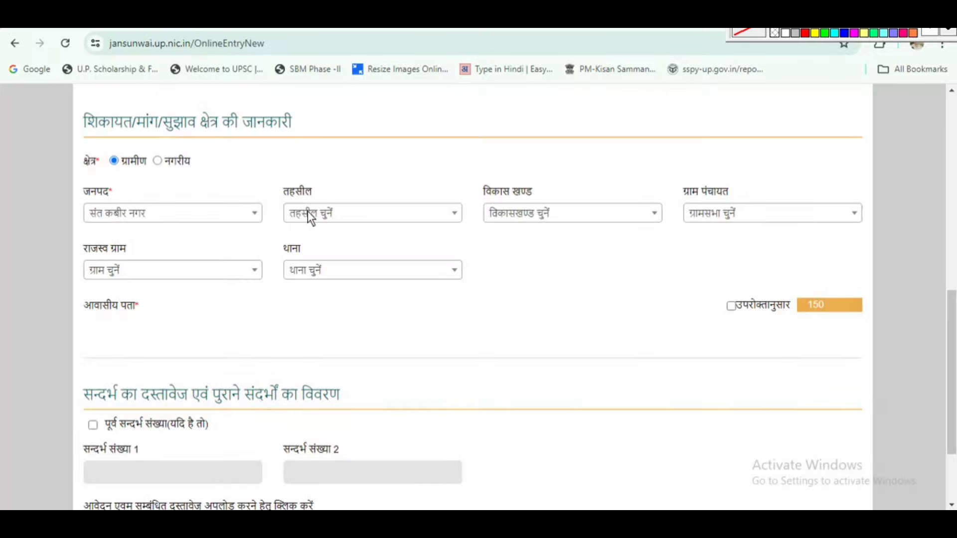
Step: Check the tehsil (तहसील) choices and review the block, gram panchayat, revenue village, police station and residential address fields
left_click(313, 216)
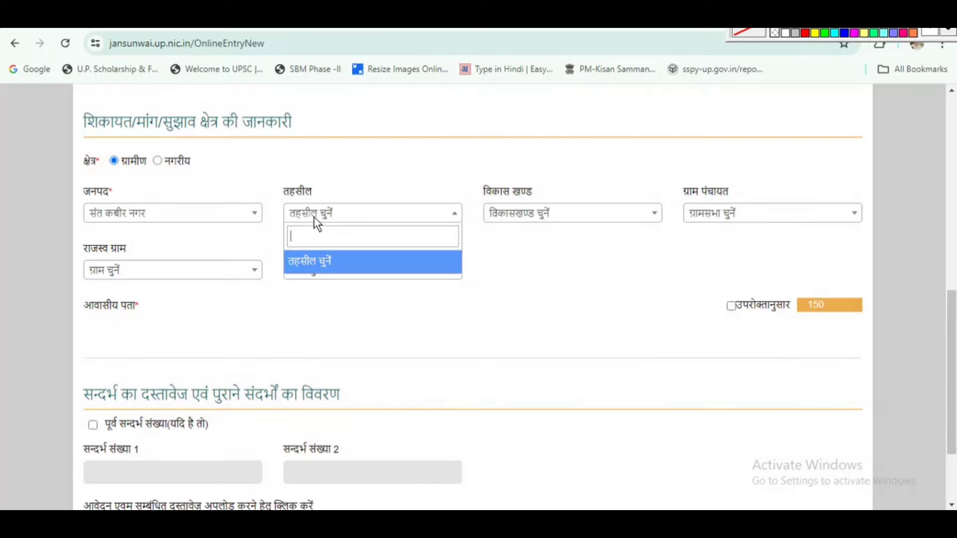
left_click(318, 220)
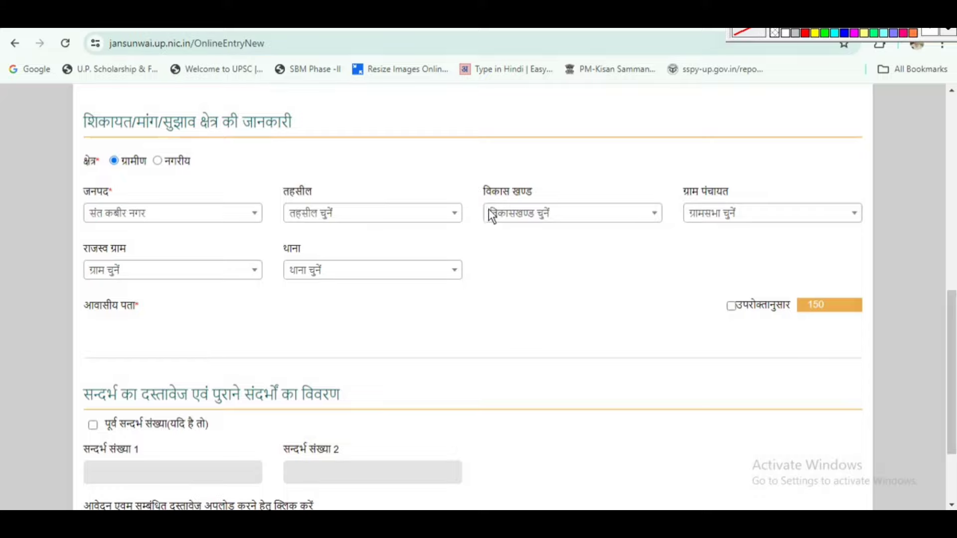
mouse_move(468, 191)
left_mouse_down()
mouse_move(549, 176)
mouse_move(487, 220)
mouse_move(480, 173)
left_mouse_up()
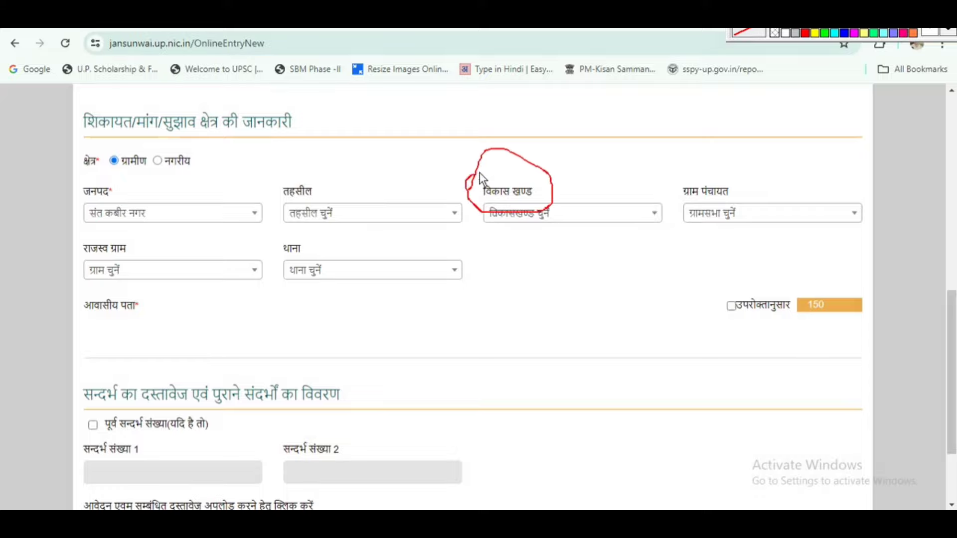
left_click_drag(658, 201, 780, 222)
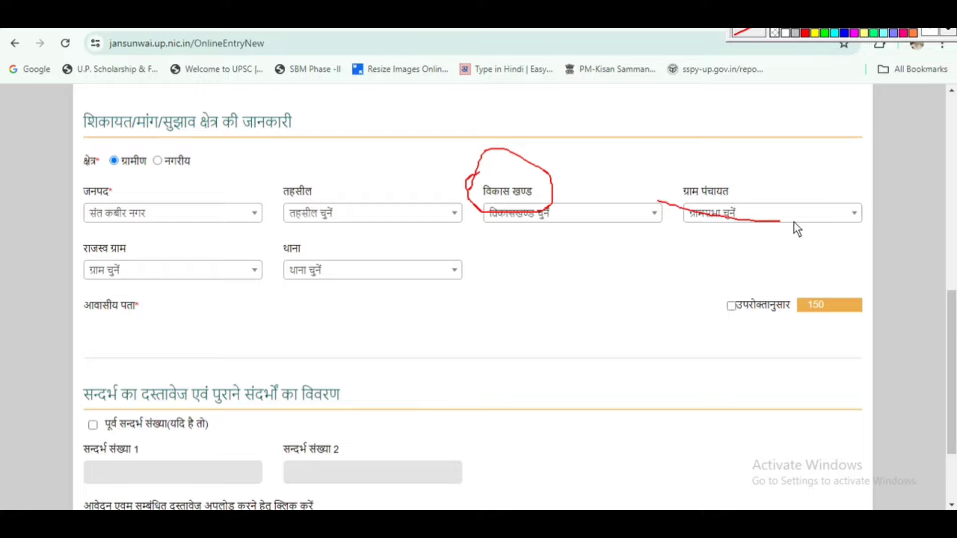
key("Escape")
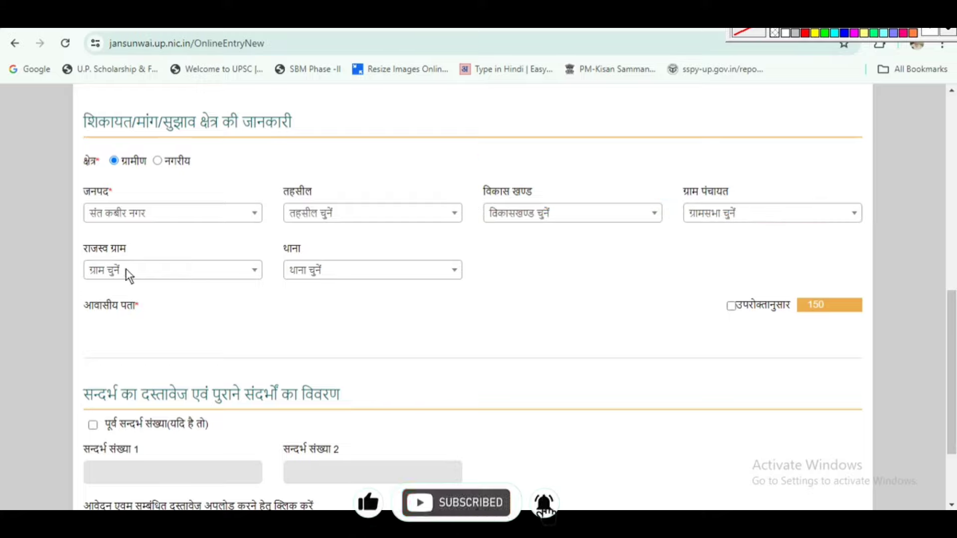
mouse_move(79, 262)
left_mouse_down()
mouse_move(253, 282)
mouse_move(468, 285)
left_mouse_up()
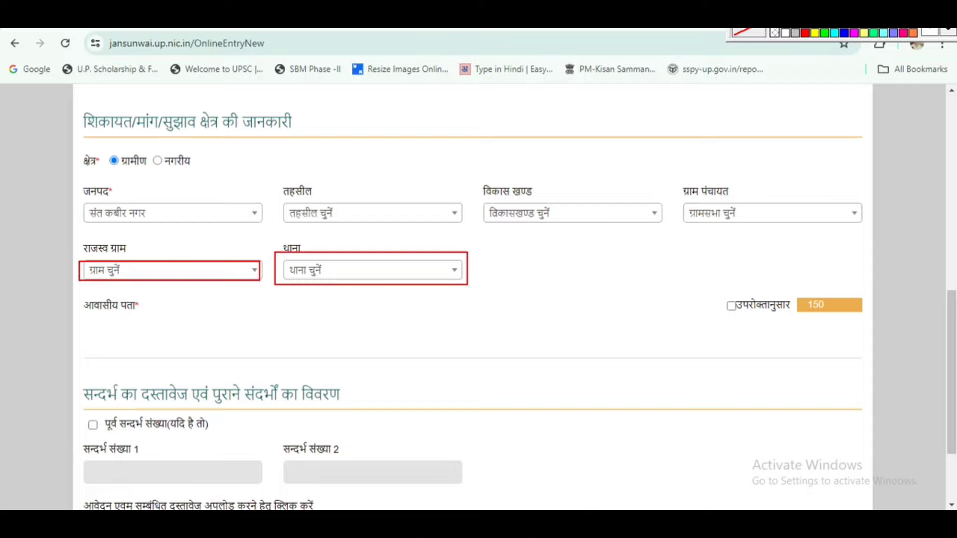
key("Escape")
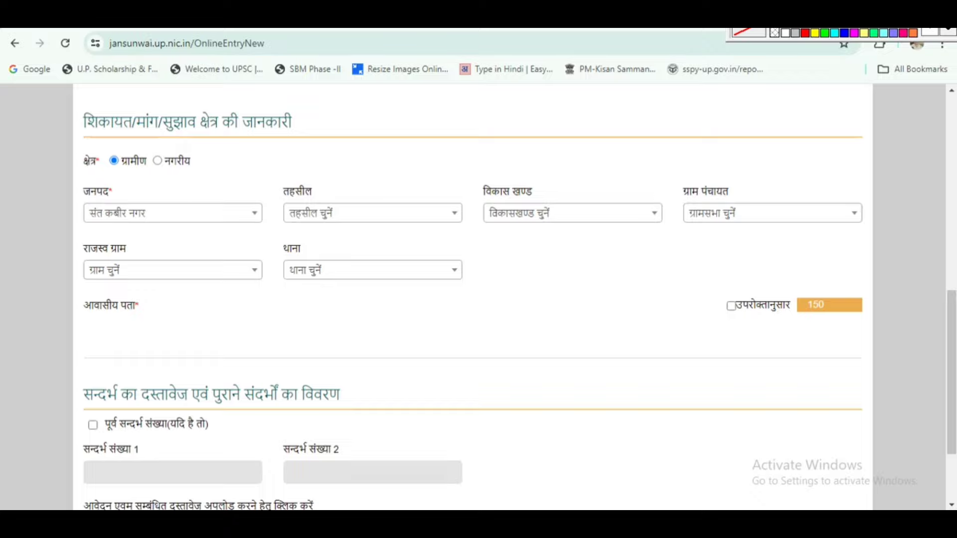
left_click_drag(690, 292, 746, 322)
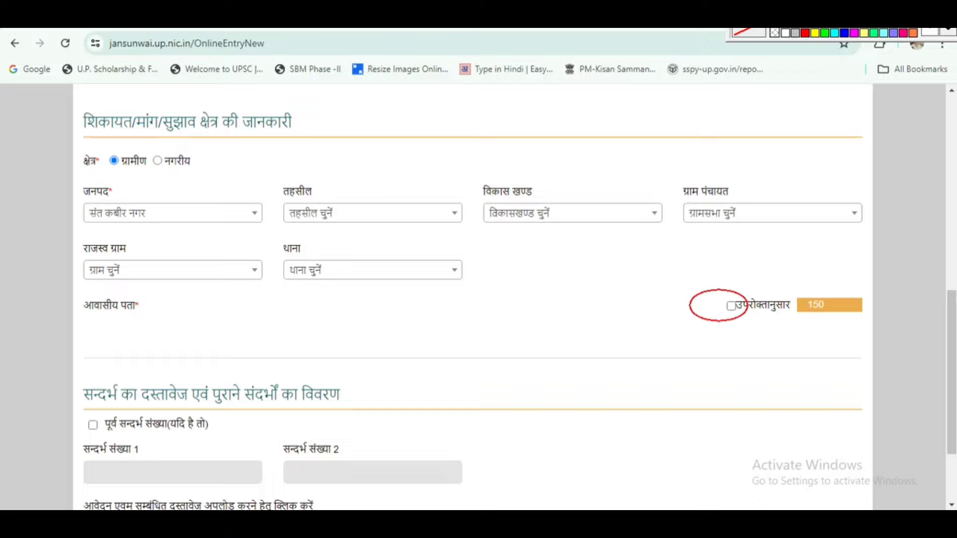
key("Escape")
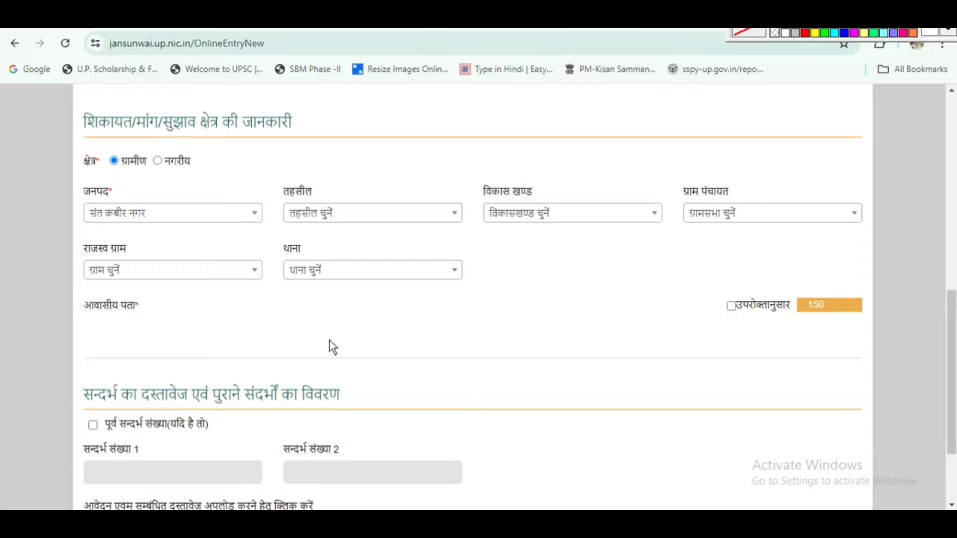
Step: Review the previous reference number fields and the supporting document upload option at the end of the complaint form
scroll(301, 293, "down", 3)
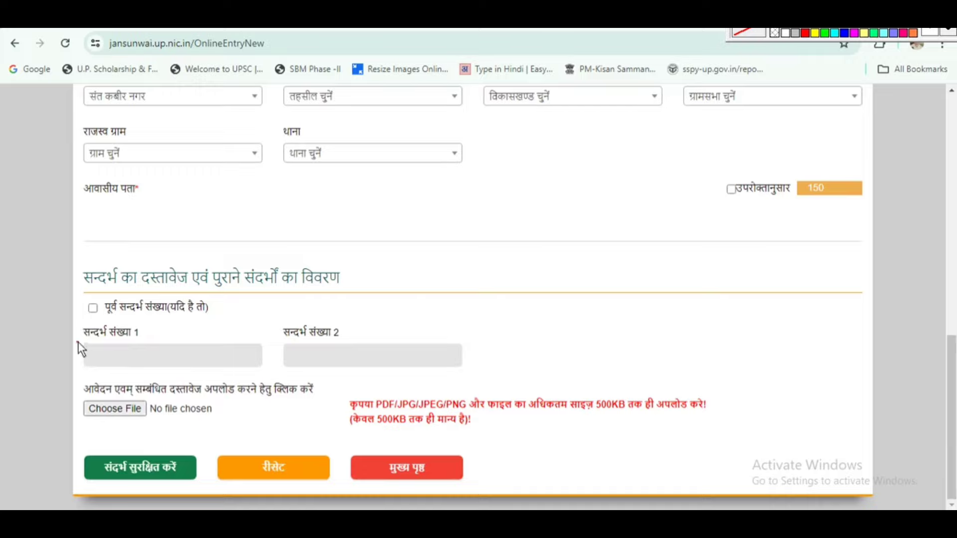
left_click_drag(78, 341, 259, 369)
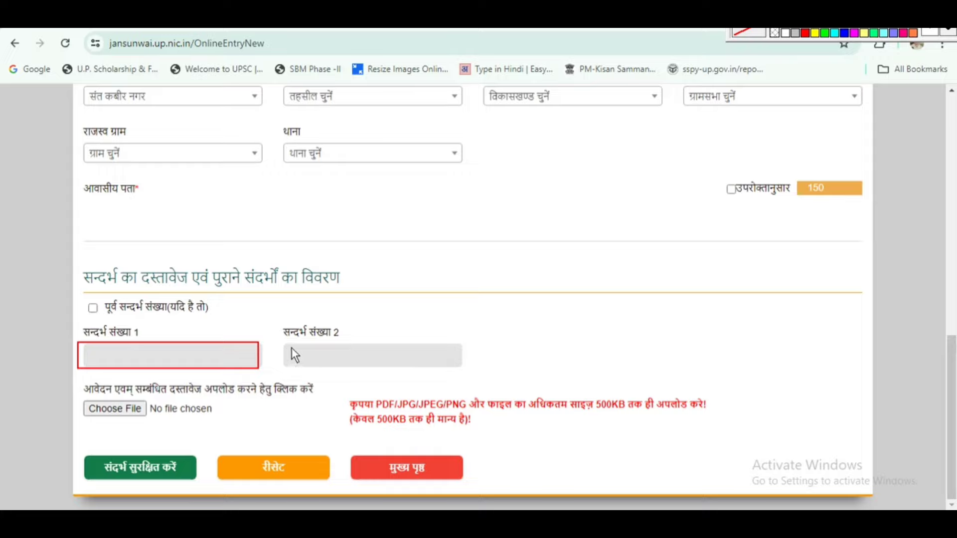
left_click_drag(301, 352, 460, 370)
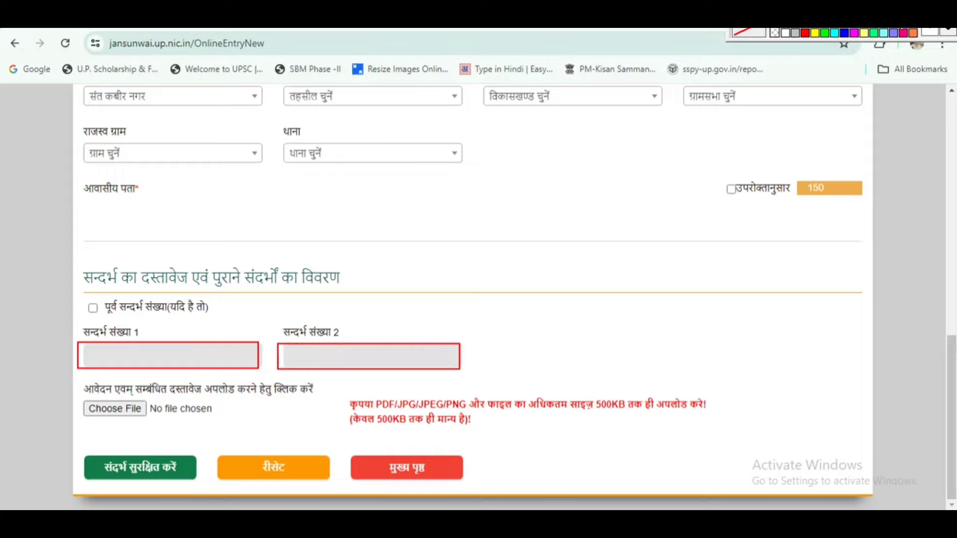
key("Escape")
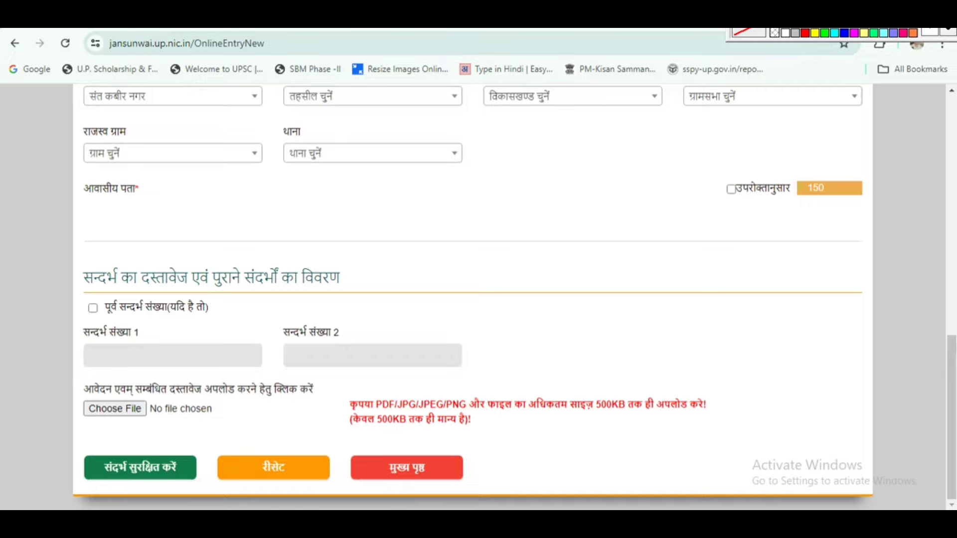
mouse_move(71, 377)
left_mouse_down()
mouse_move(298, 393)
mouse_move(331, 404)
left_mouse_up()
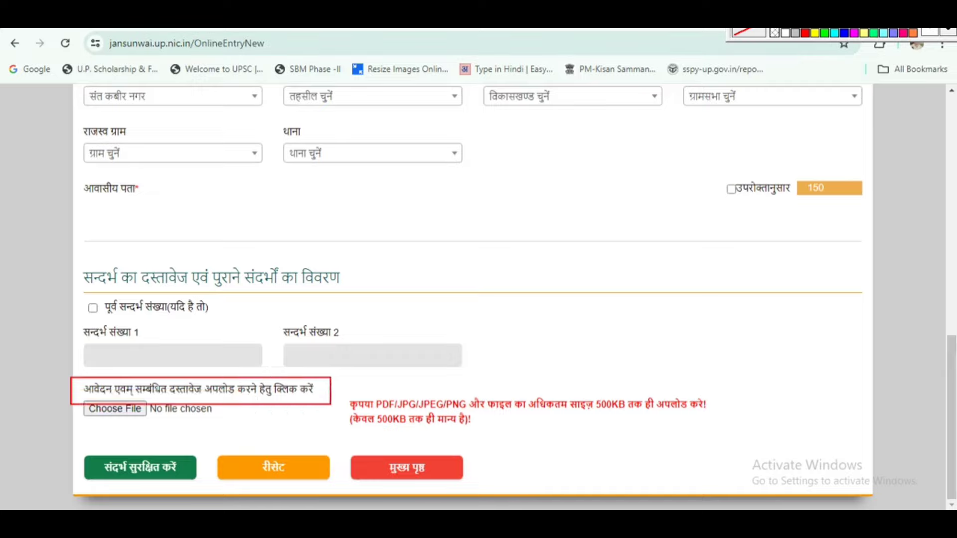
key("Escape")
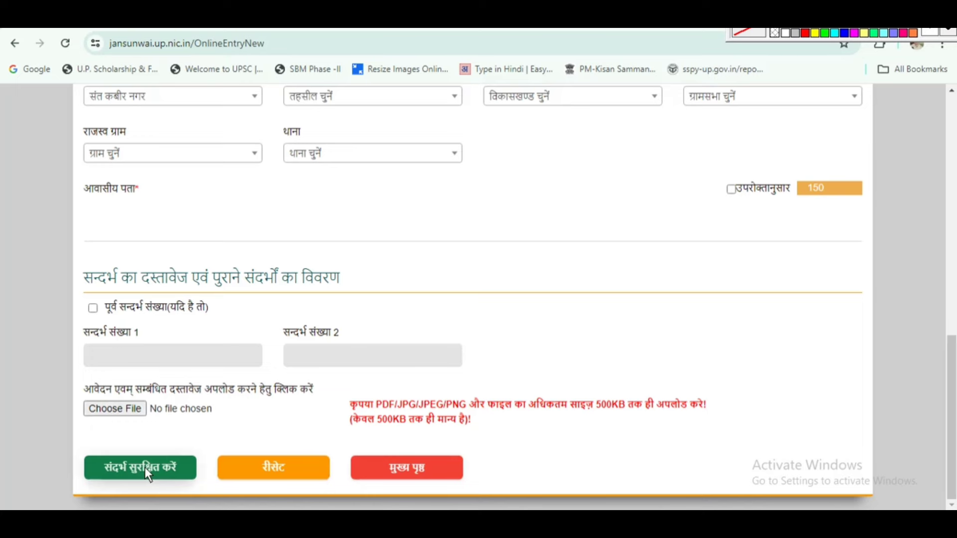
Step: Leave the complaint form for the portal's home page and open the complaint status tracker (शिकायत की स्थिति)
left_click(396, 466)
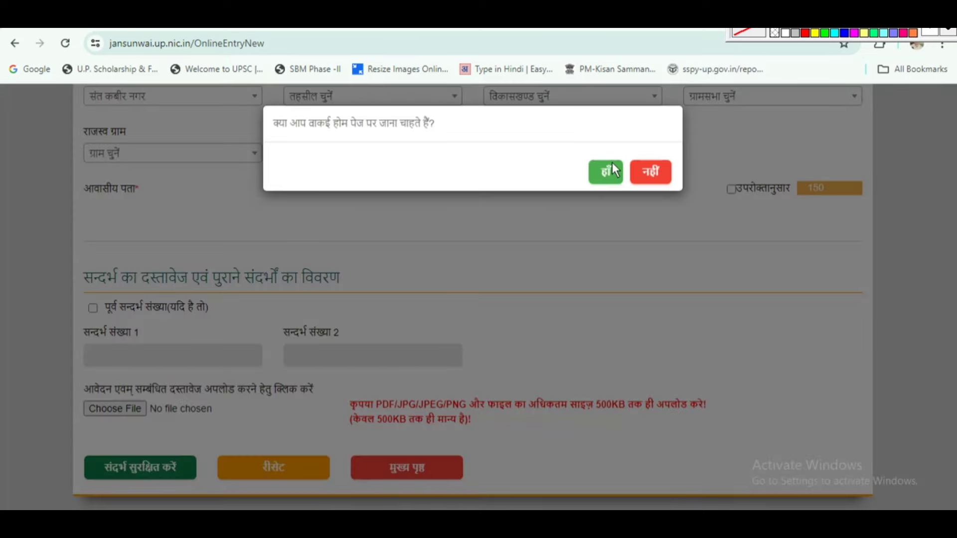
left_click(613, 167)
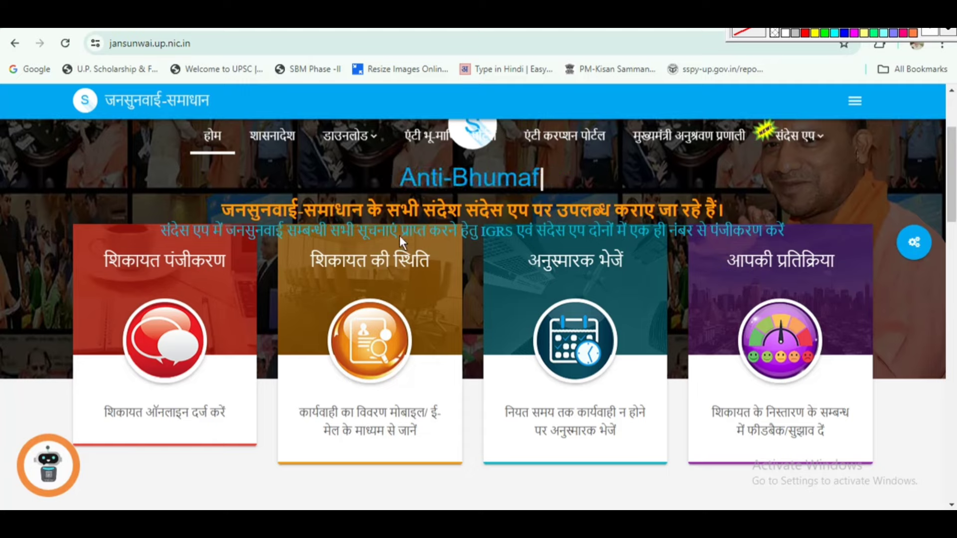
left_click(375, 340)
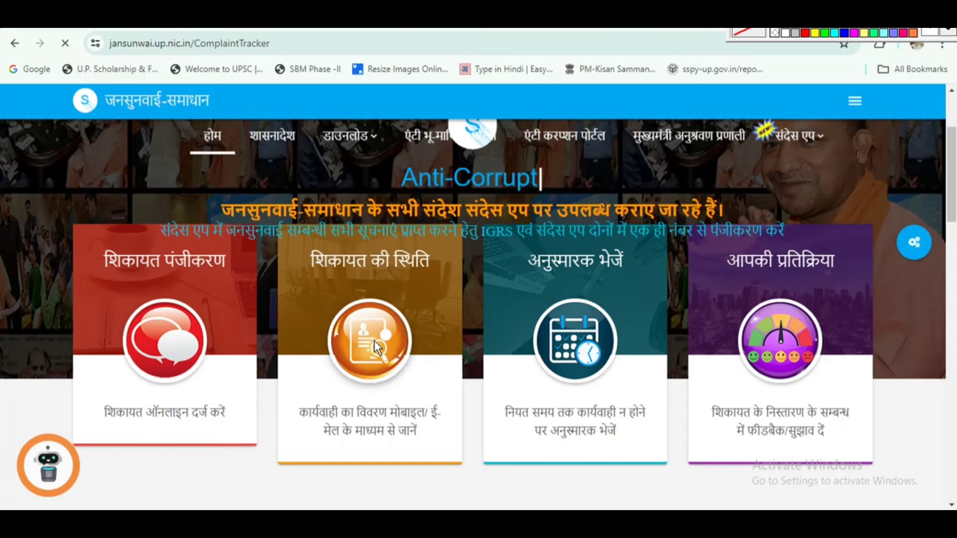
scroll(438, 270, "down", 3)
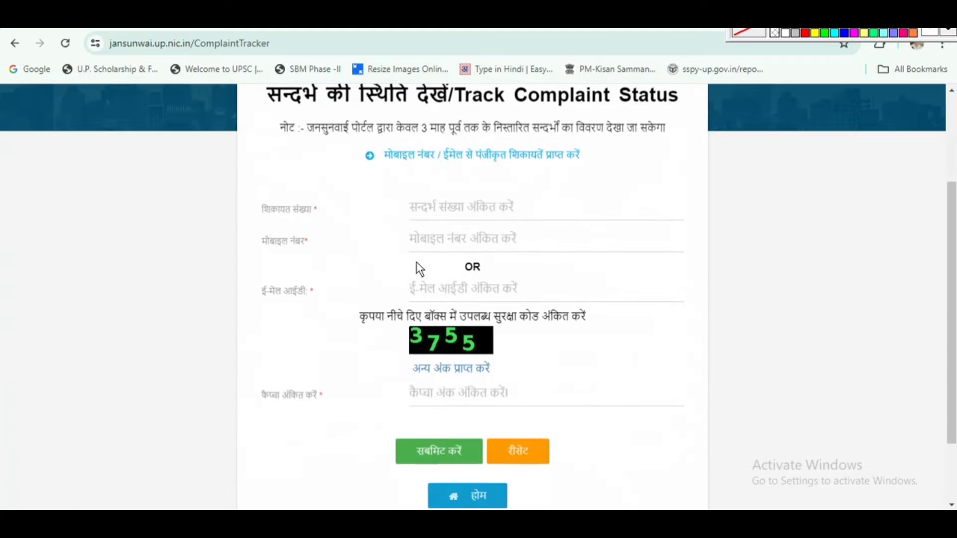
Step: Examine the complaint number, mobile number, captcha and submit controls on the Track Complaint Status form
left_click(472, 209)
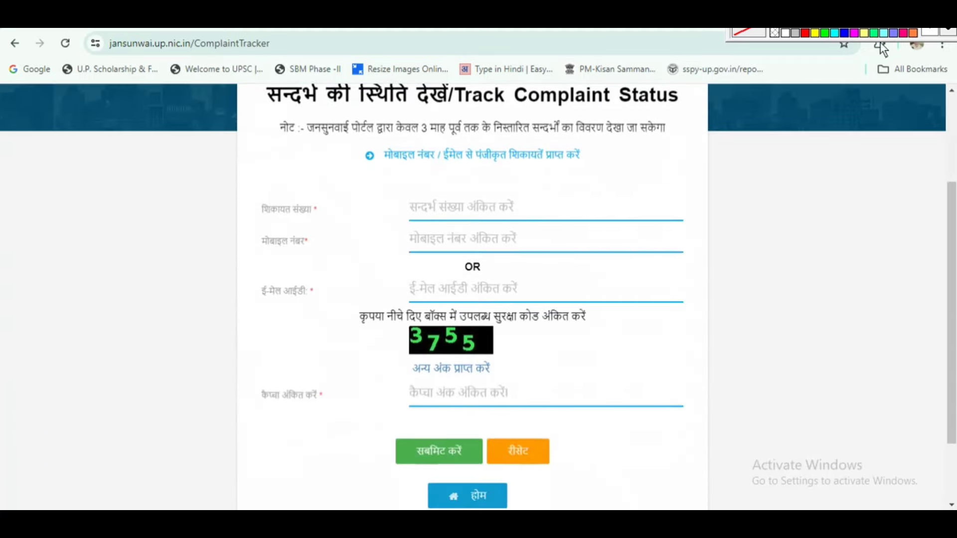
left_click_drag(397, 225, 551, 251)
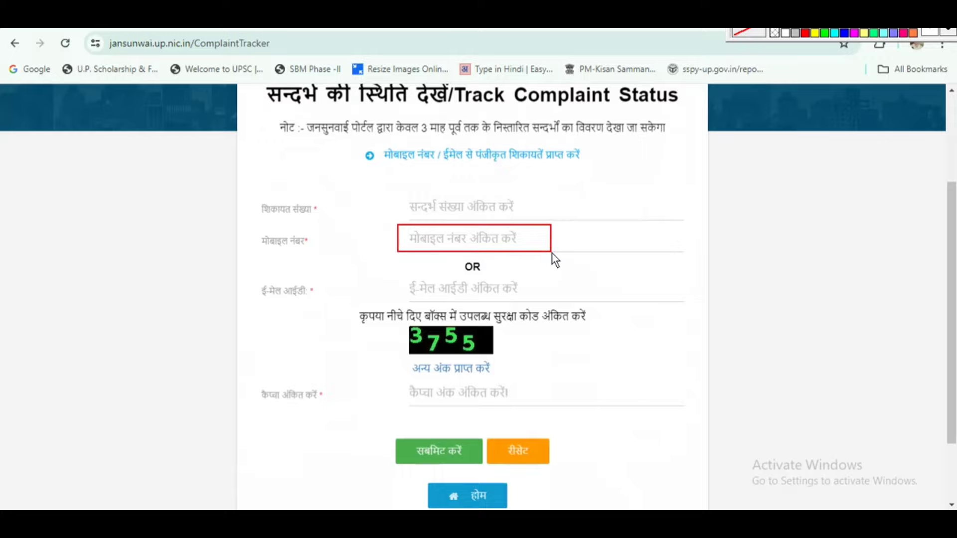
left_click_drag(387, 312, 509, 359)
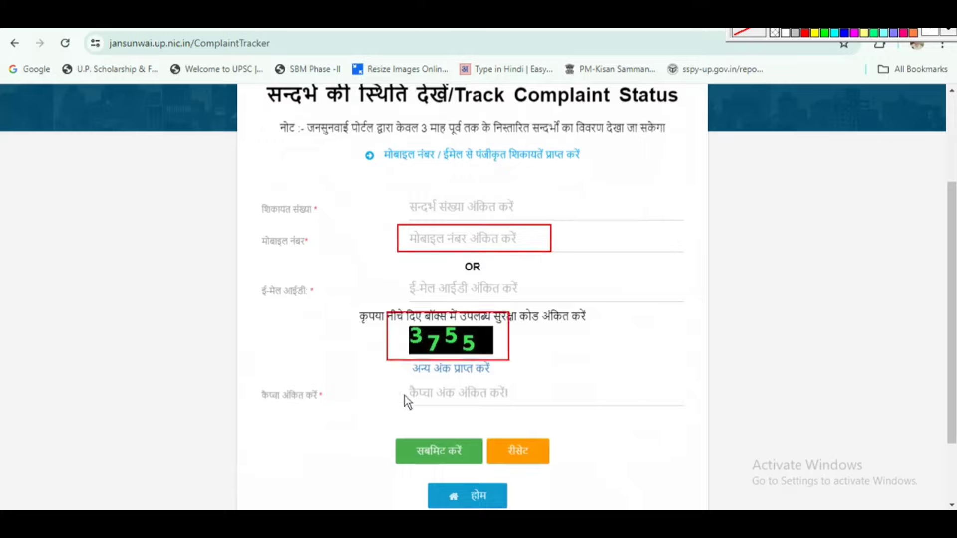
left_click_drag(402, 385, 555, 411)
left_click_drag(383, 437, 494, 477)
key("e")
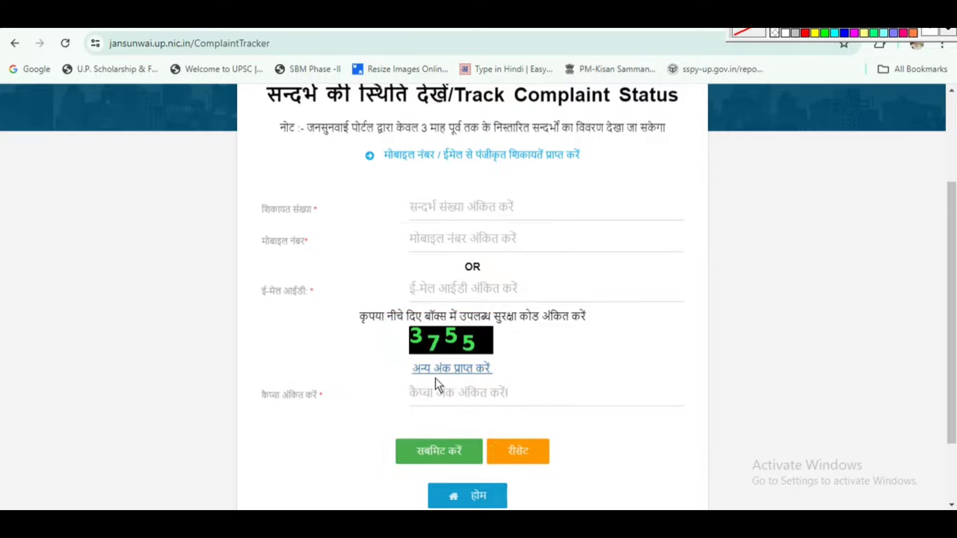
scroll(435, 379, "down", 2)
Step: Return to the portal's home page, dismiss the Family ID notice and look over the complaint services
left_click(476, 427)
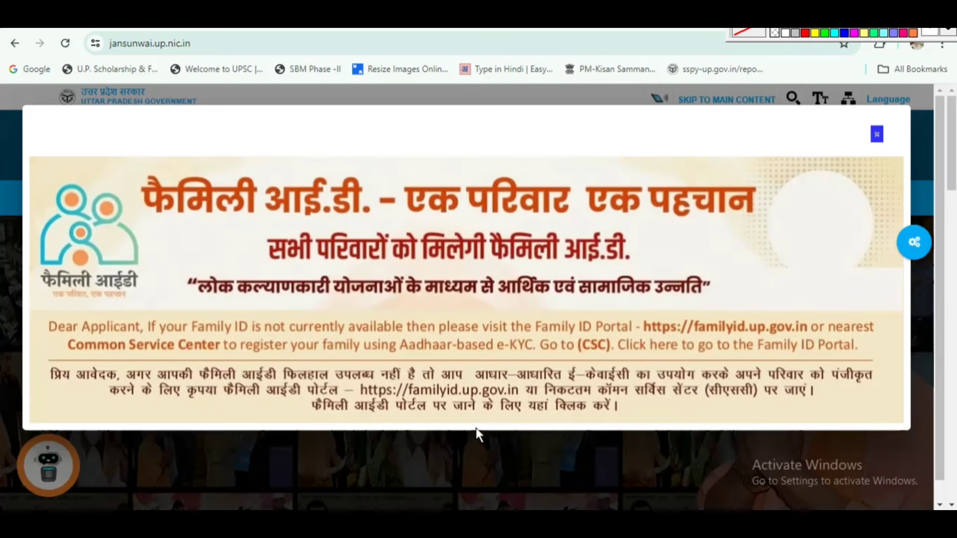
left_click(876, 133)
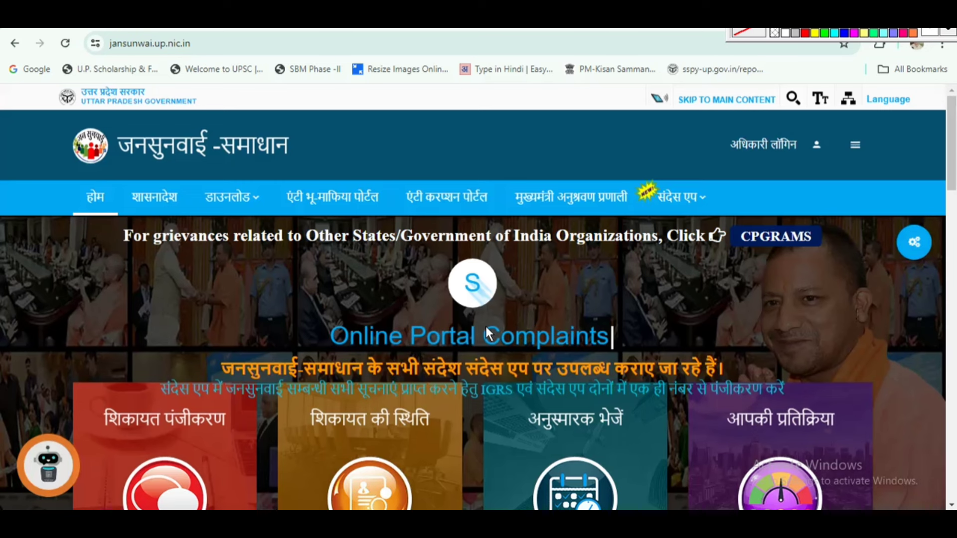
scroll(705, 466, "down", 3)
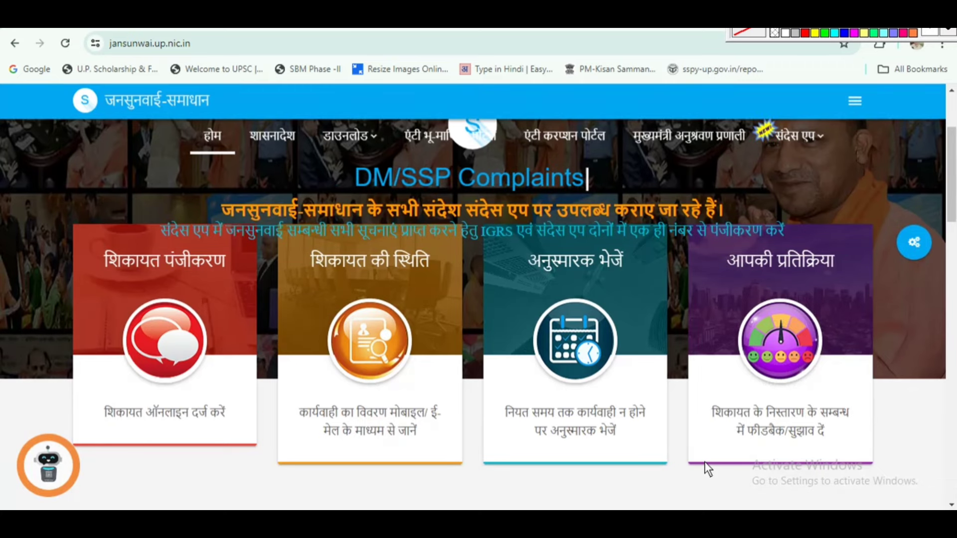
scroll(704, 463, "up", 3)
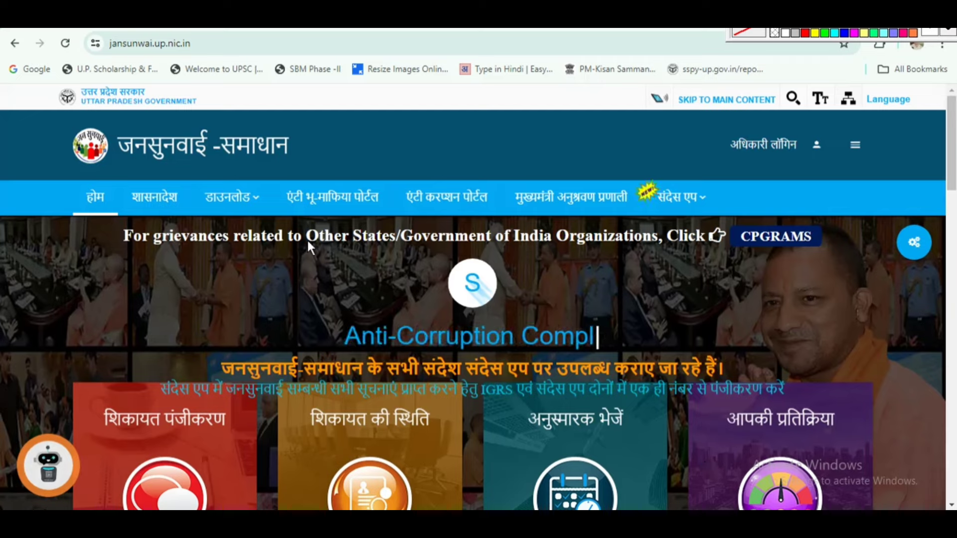
Step: Highlight the notice on grievances about other states or Government of India organizations, open its CPGRAMS link and look over the CPGRAMS home page
left_click_drag(308, 241, 721, 234)
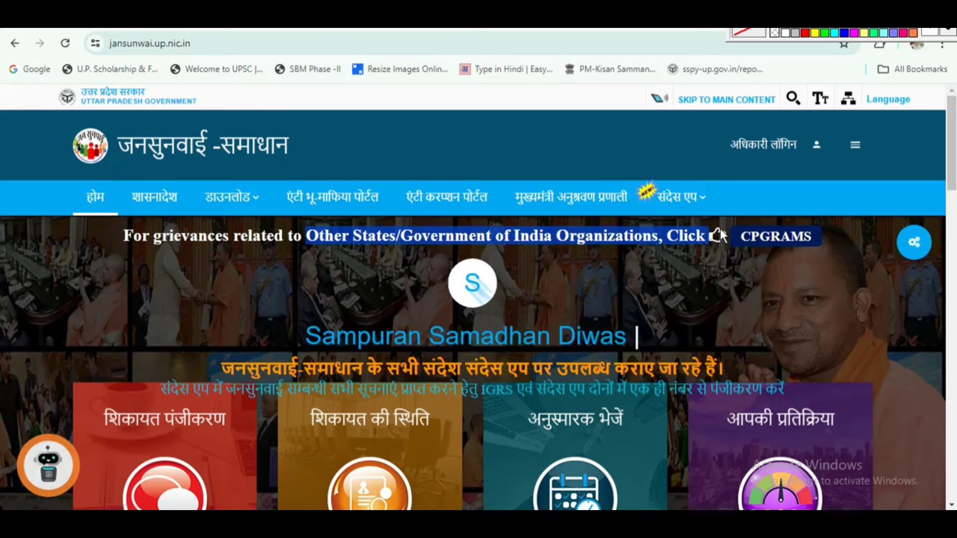
left_click(777, 240)
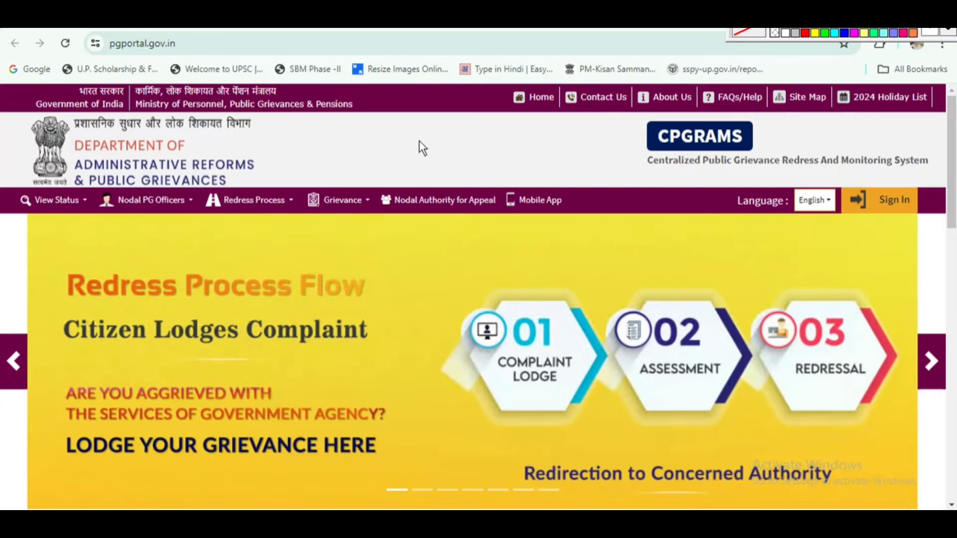
scroll(419, 141, "down", 8)
scroll(420, 142, "up", 8)
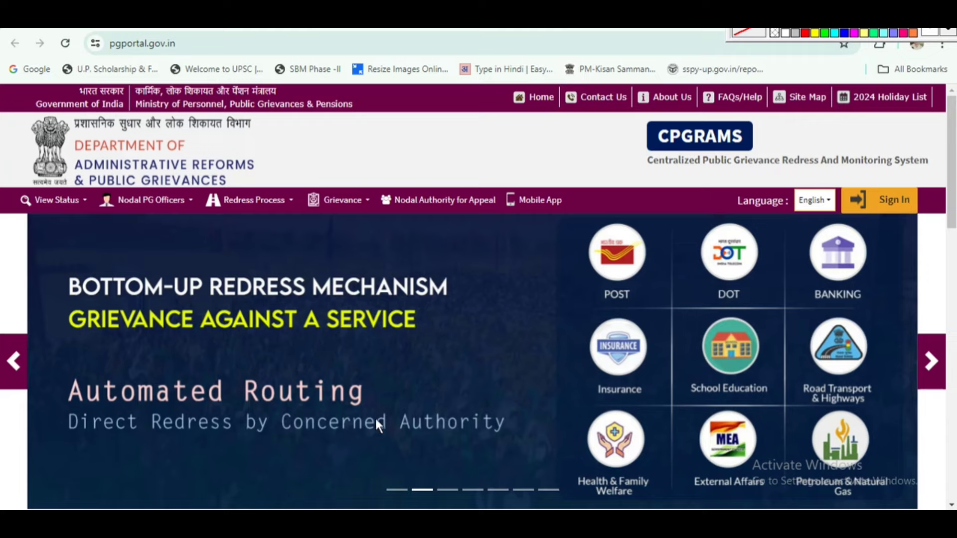
Step: Return to the Jansunwai-Samadhan home page for another look at its services, and switch to the top of the PM-Kisan Samman Nidhi website
key("ctrl+Tab")
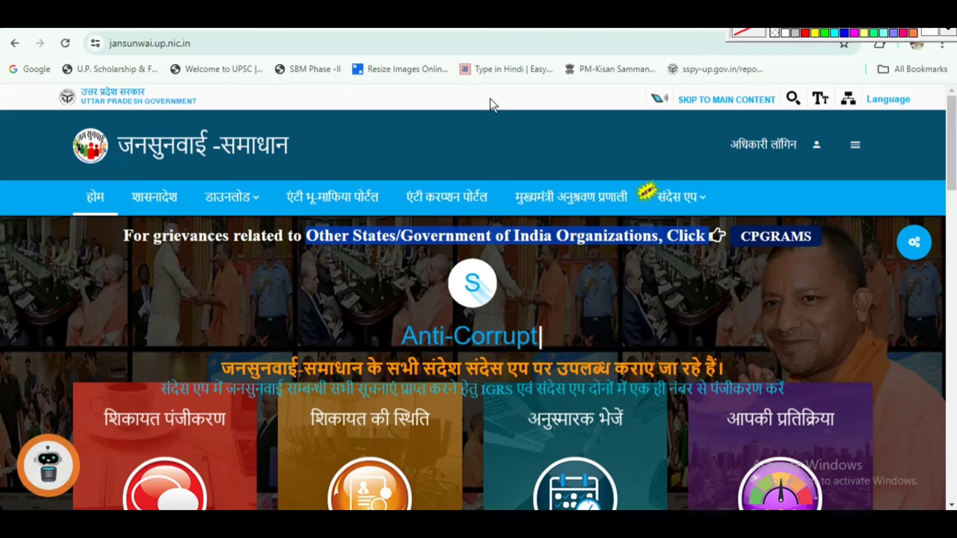
scroll(551, 300, "down", 2)
scroll(354, 354, "up", 2)
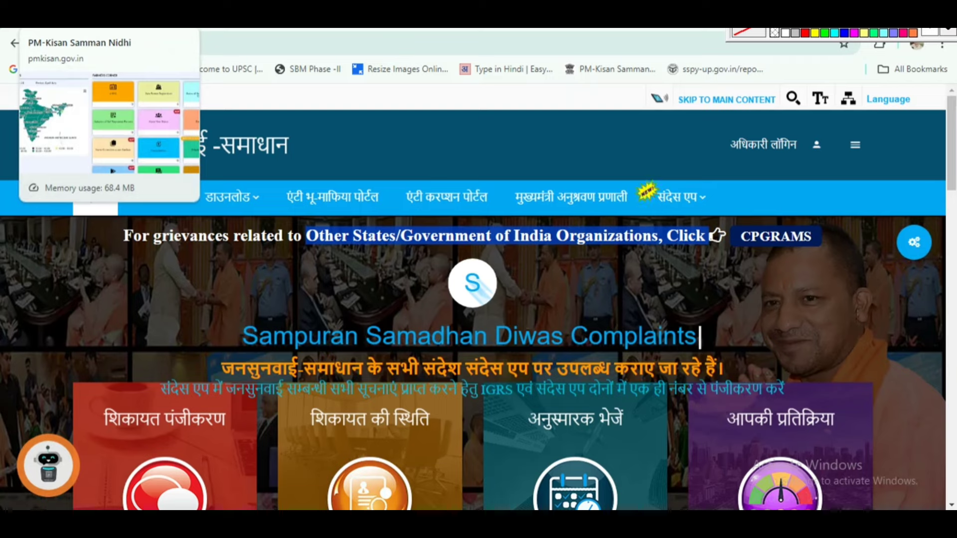
left_click(75, 15)
scroll(534, 432, "up", 10)
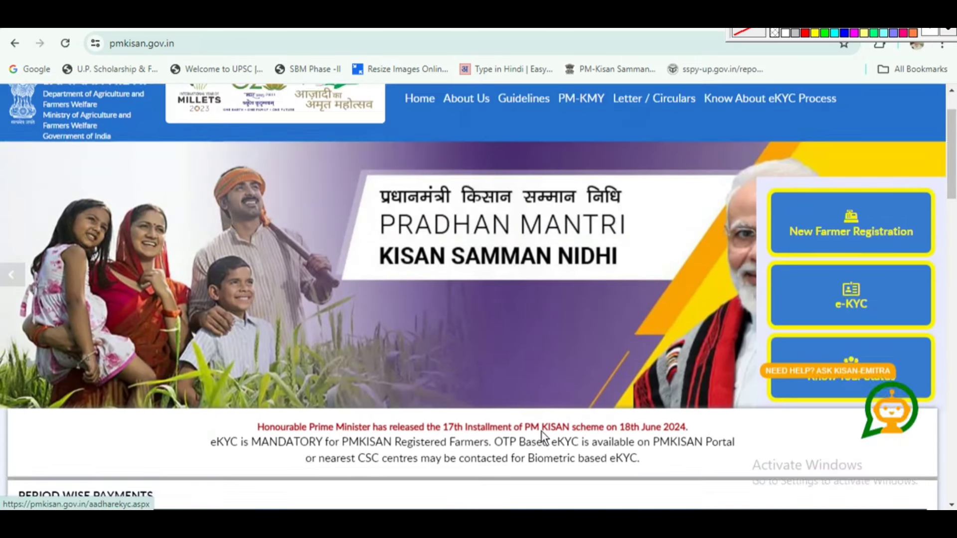